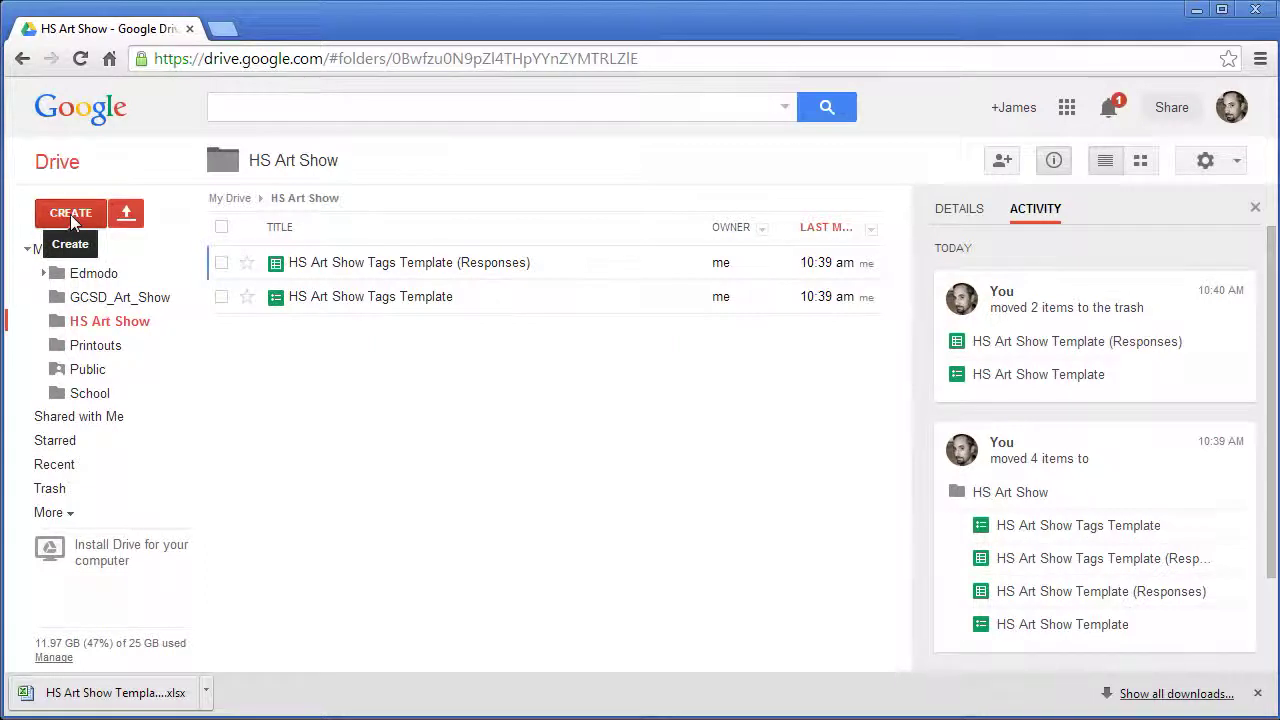
- Create a new blank form and title it New Tags
{"action": "left_click", "coordinate": [70, 214]}
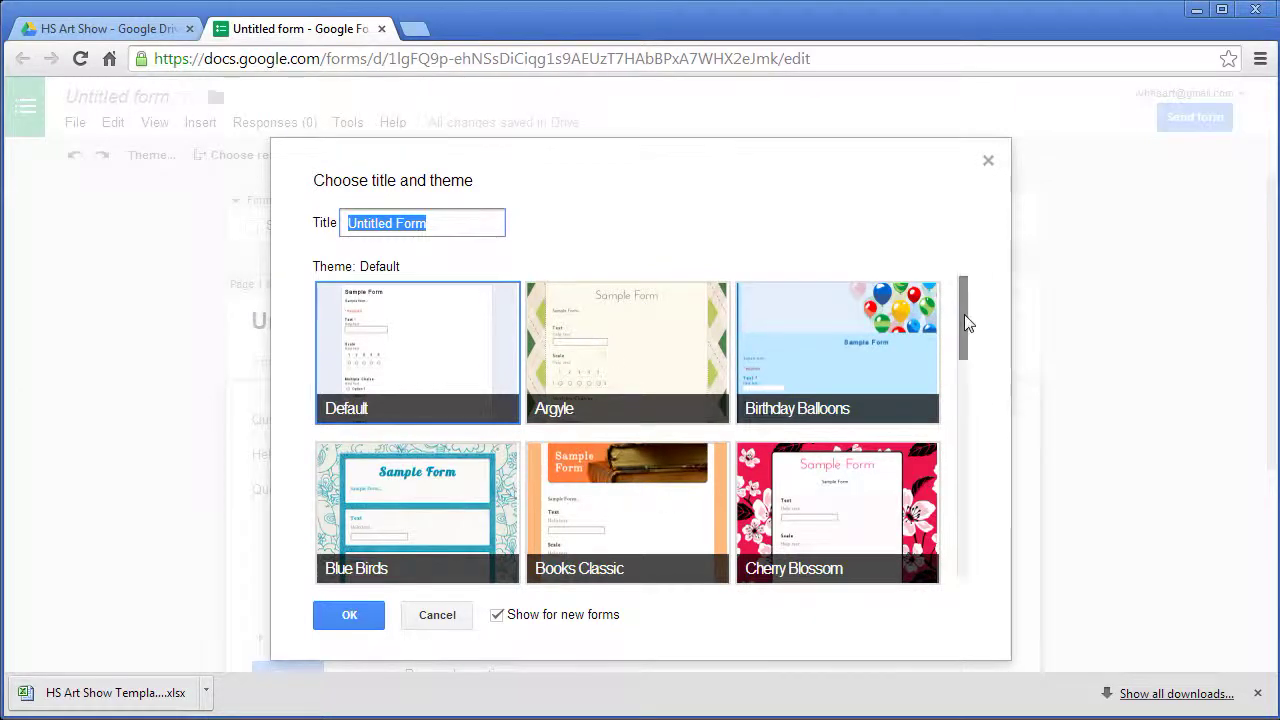
{"action": "left_click_drag", "start_coordinate": [966, 320], "coordinate": [500, 380]}
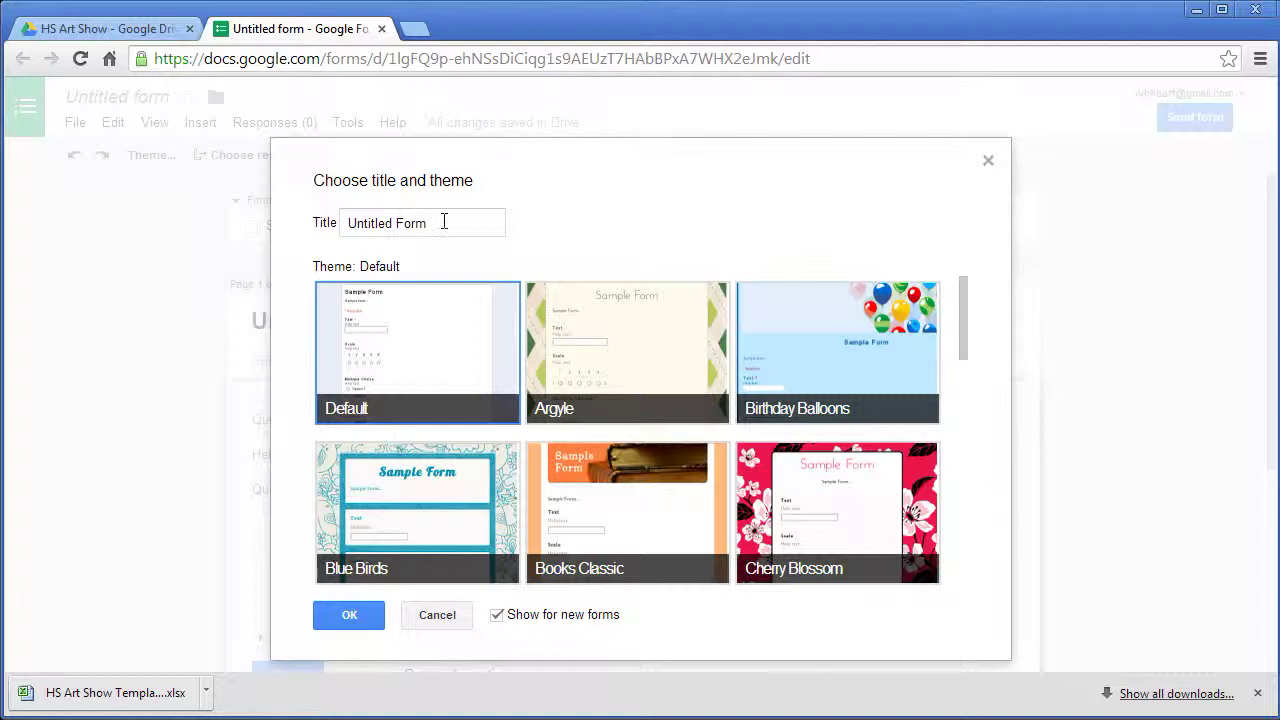
{"action": "left_click_drag", "start_coordinate": [443, 222], "coordinate": [34, 265]}
{"action": "type", "text": "New"}
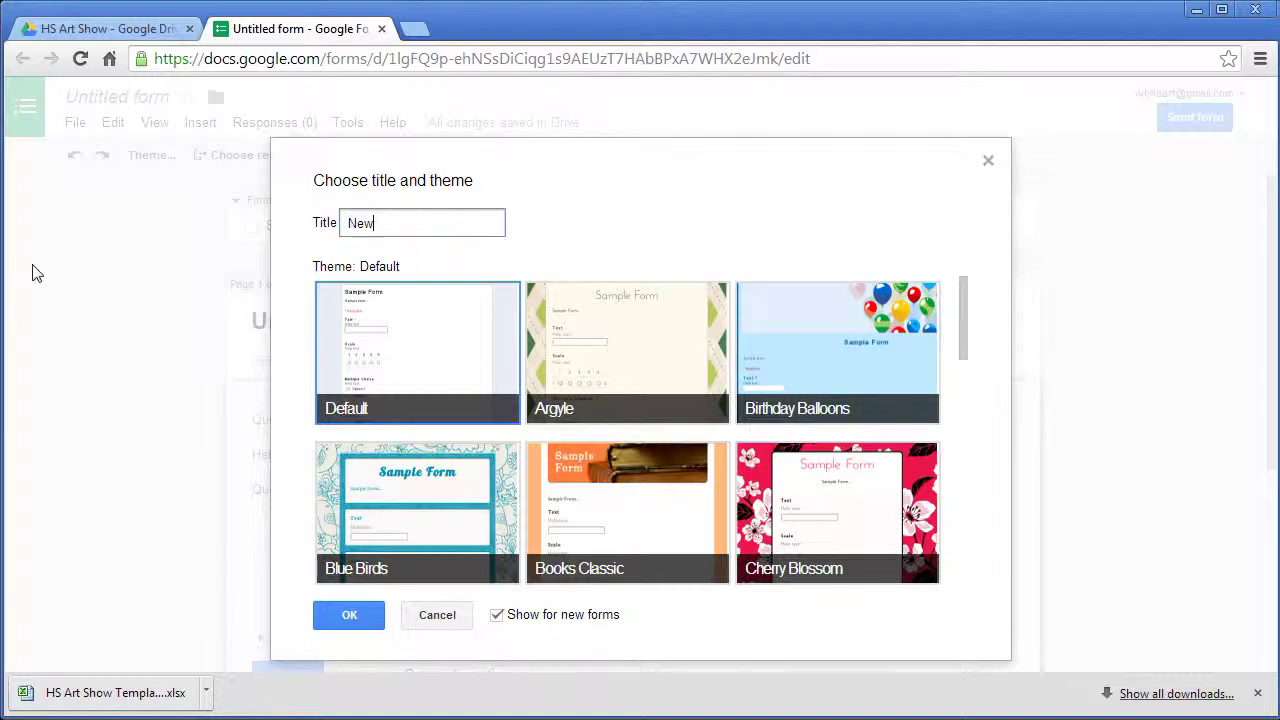
{"action": "type", "text": " Tags"}
{"action": "key", "text": "Return"}
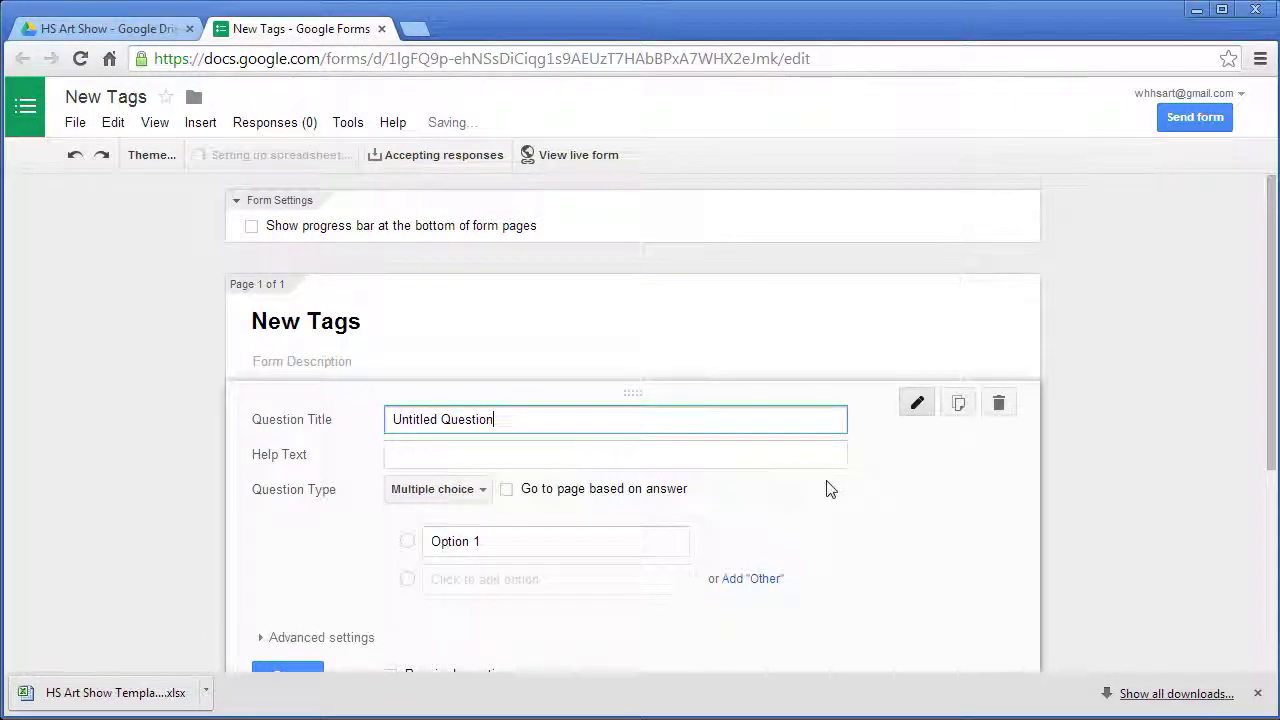
- Make 'Student First Name' a required short-answer question, then add another blank question below it
{"action": "scroll", "coordinate": [829, 486], "scroll_direction": "down", "scroll_amount": 1}
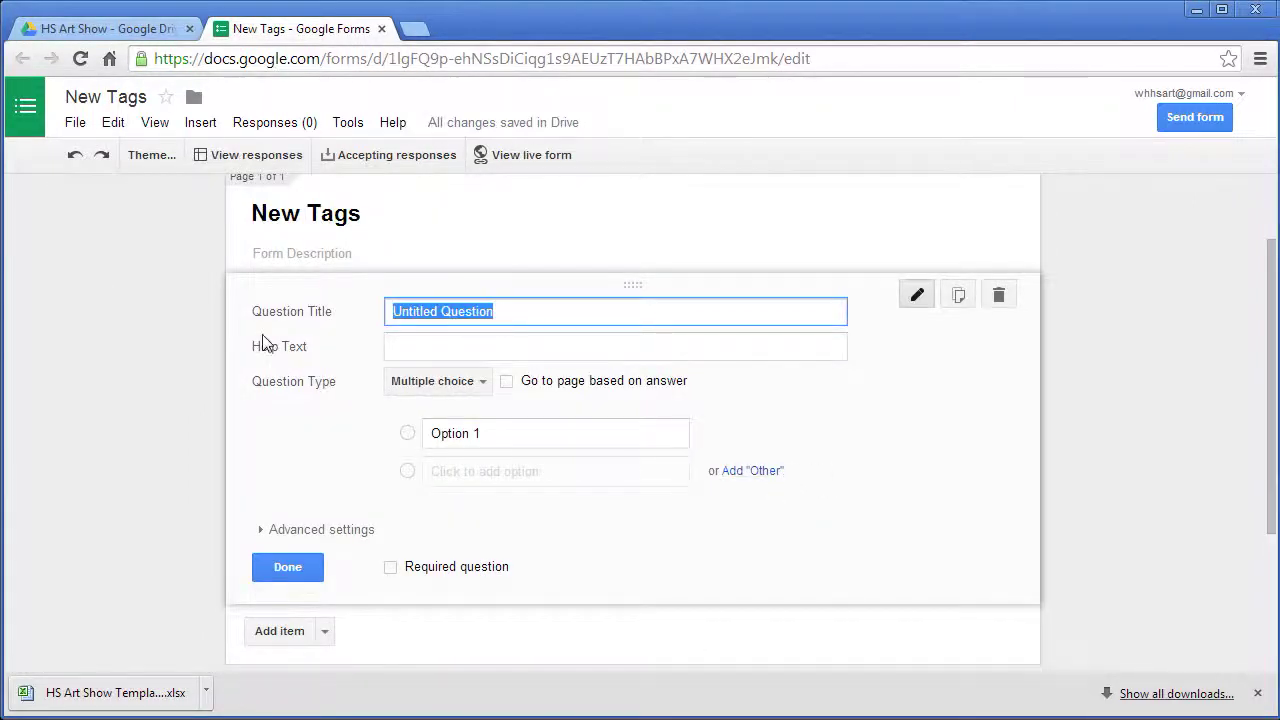
{"action": "type", "text": "S"}
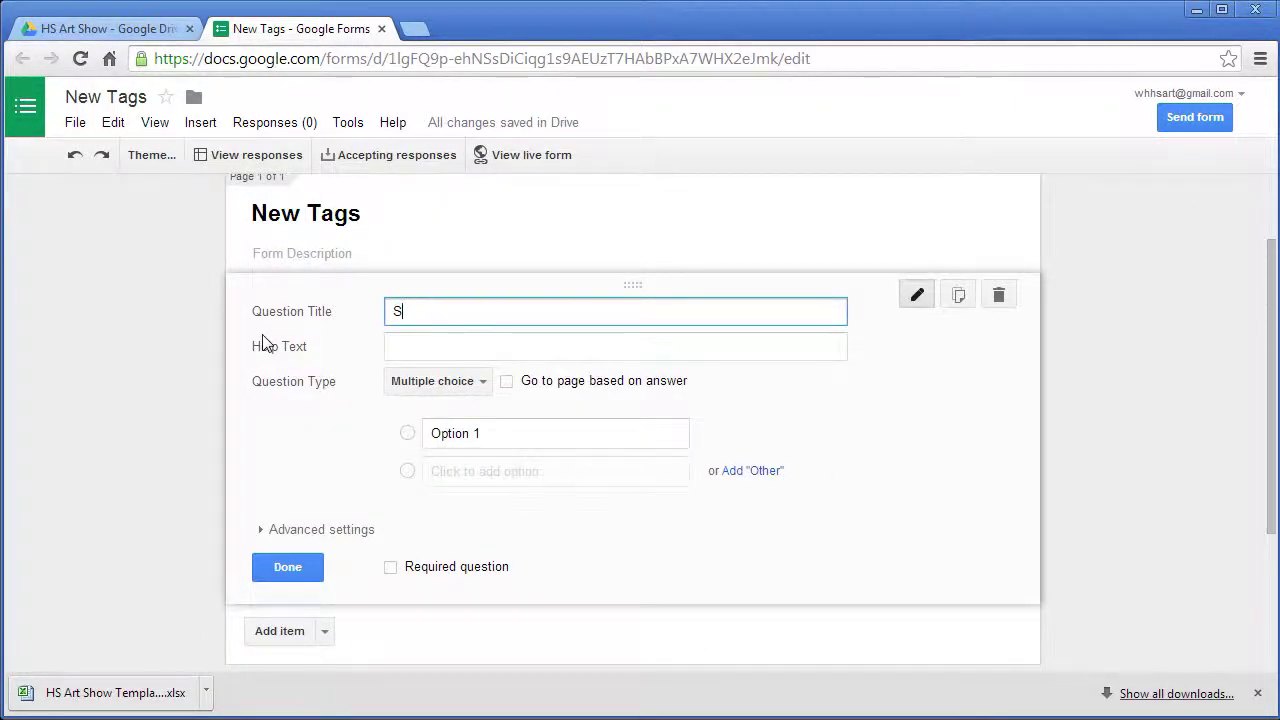
{"action": "type", "text": "tudent First Name"}
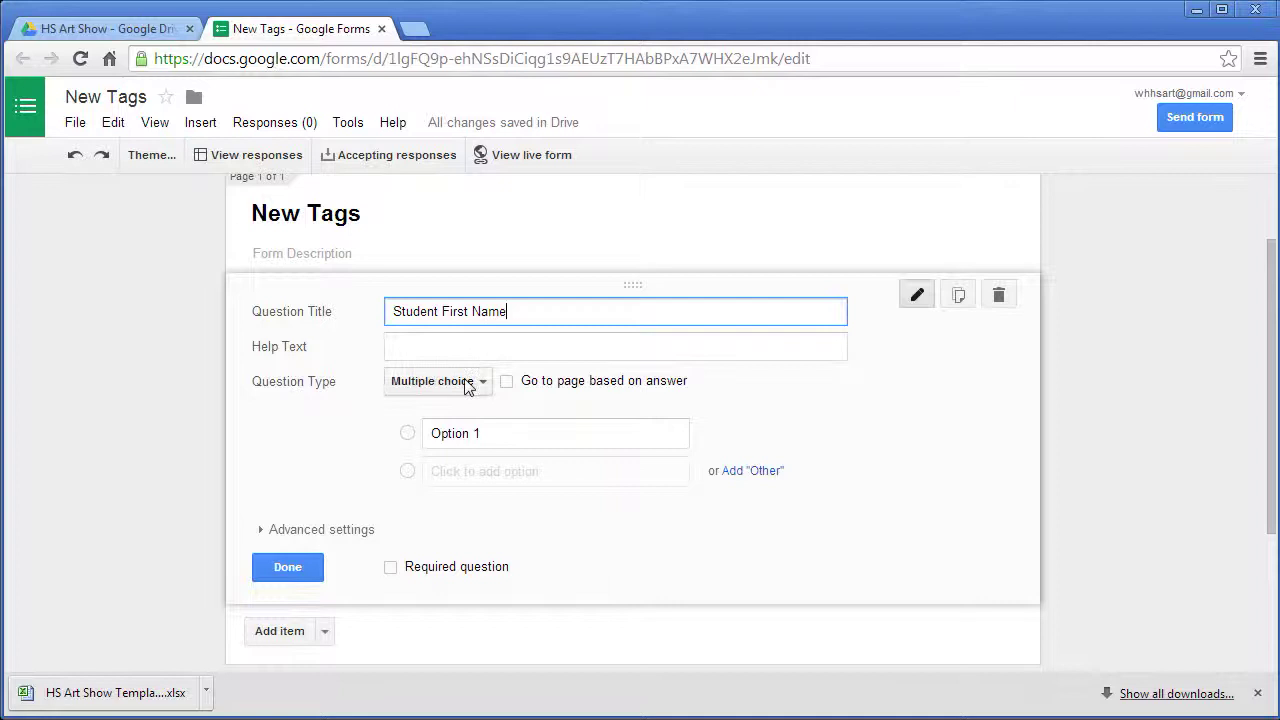
{"action": "left_click", "coordinate": [470, 382]}
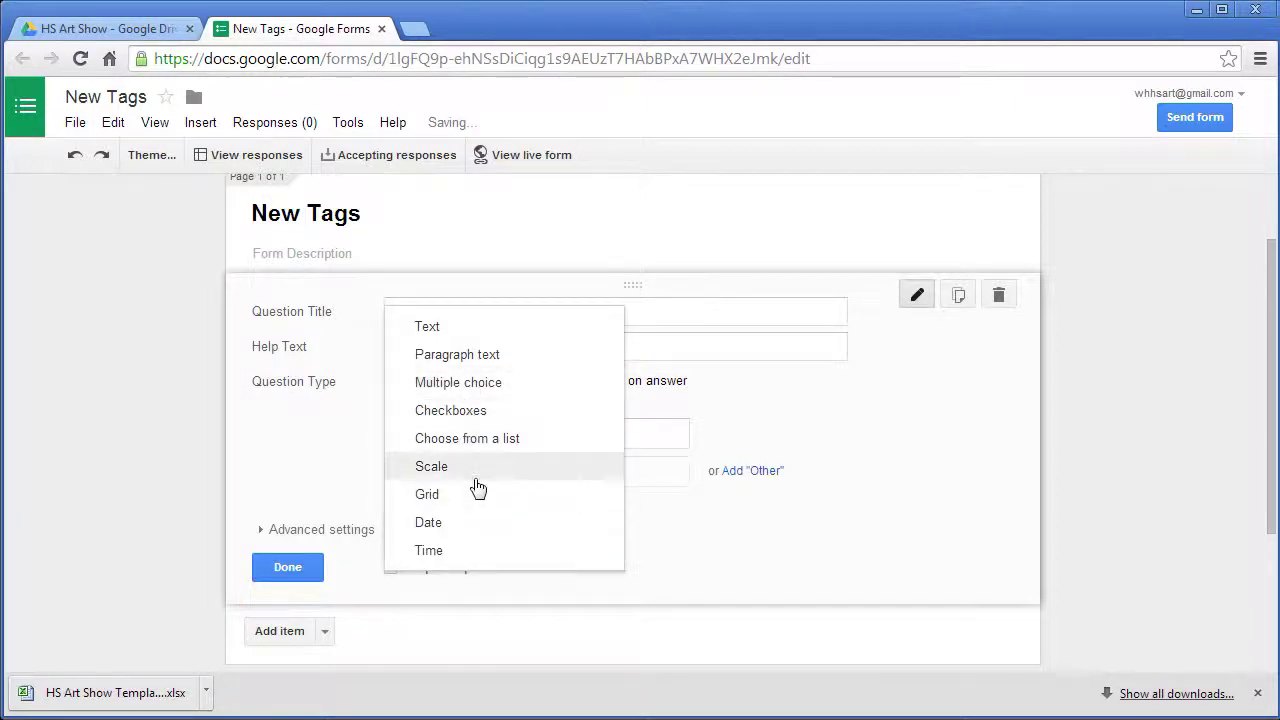
{"action": "left_click", "coordinate": [427, 328]}
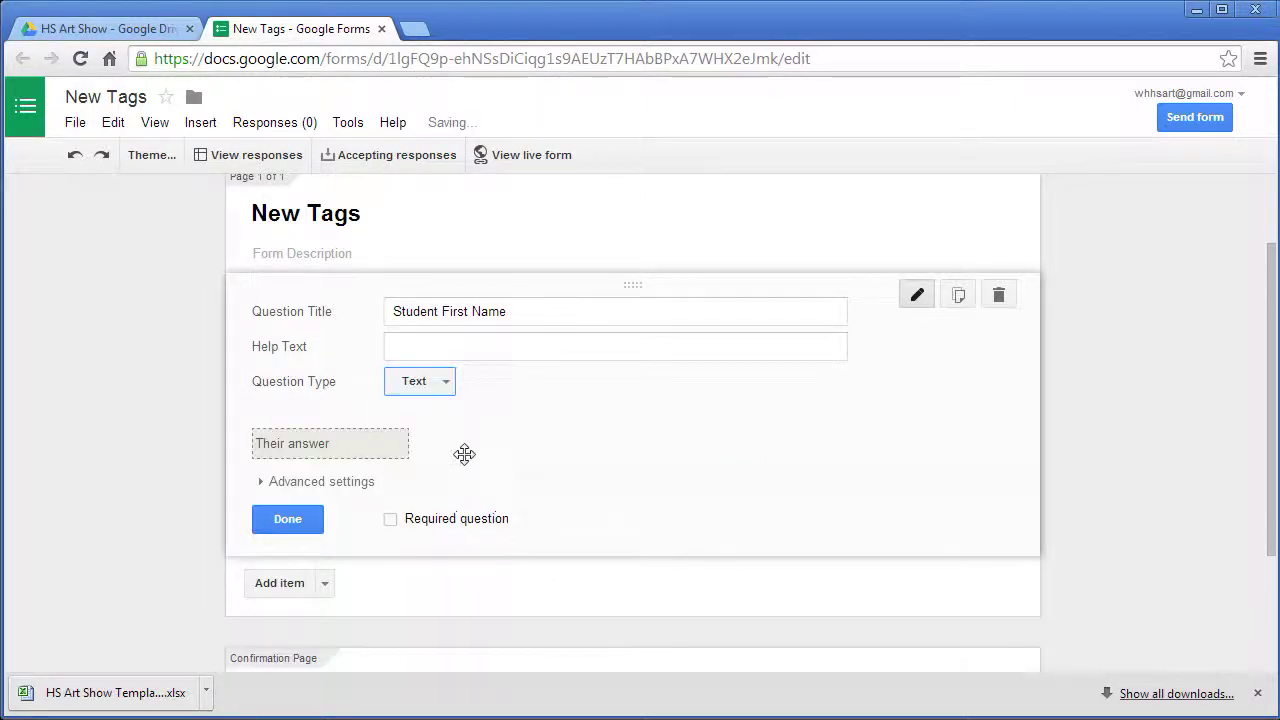
{"action": "left_click", "coordinate": [392, 520]}
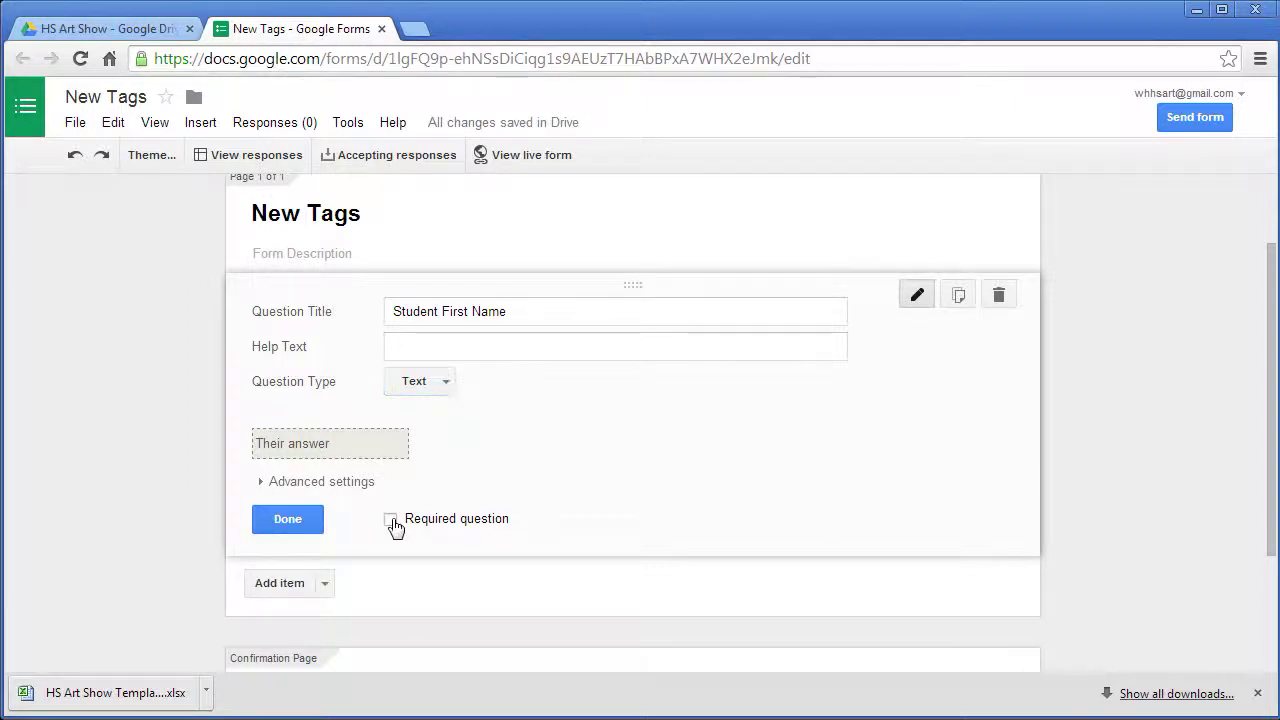
{"action": "left_click", "coordinate": [298, 522]}
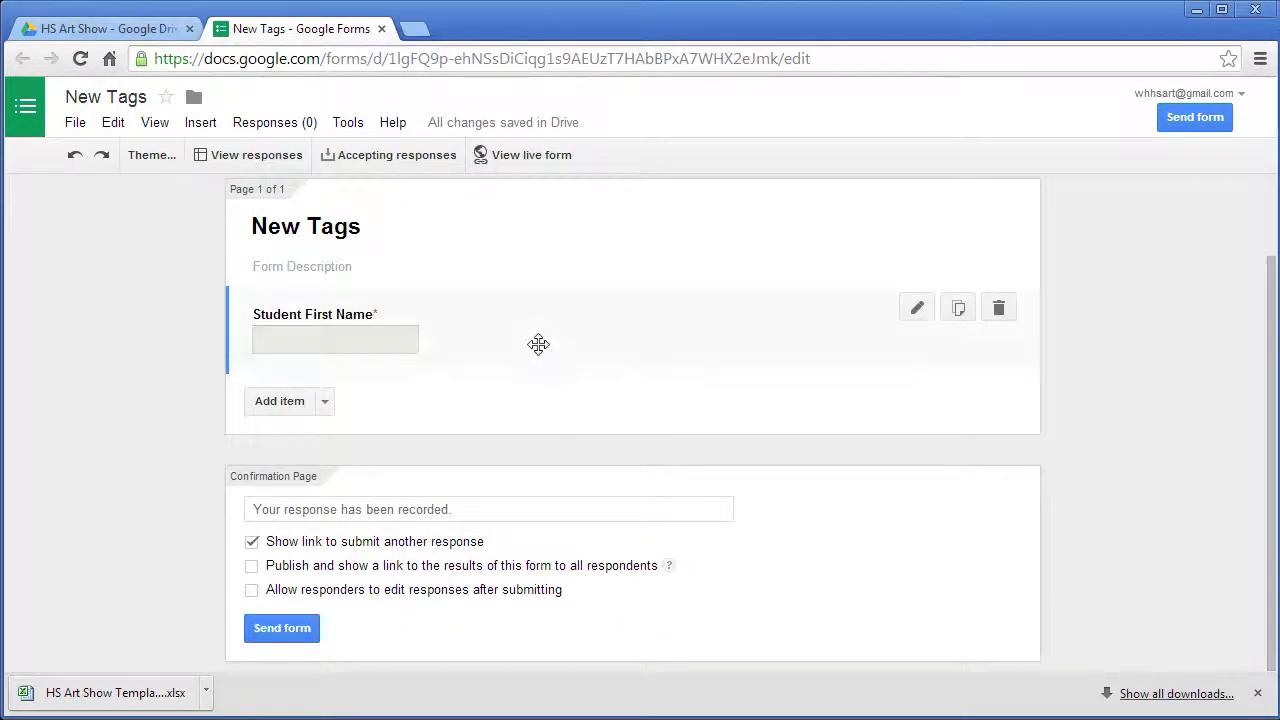
{"action": "left_click", "coordinate": [275, 408]}
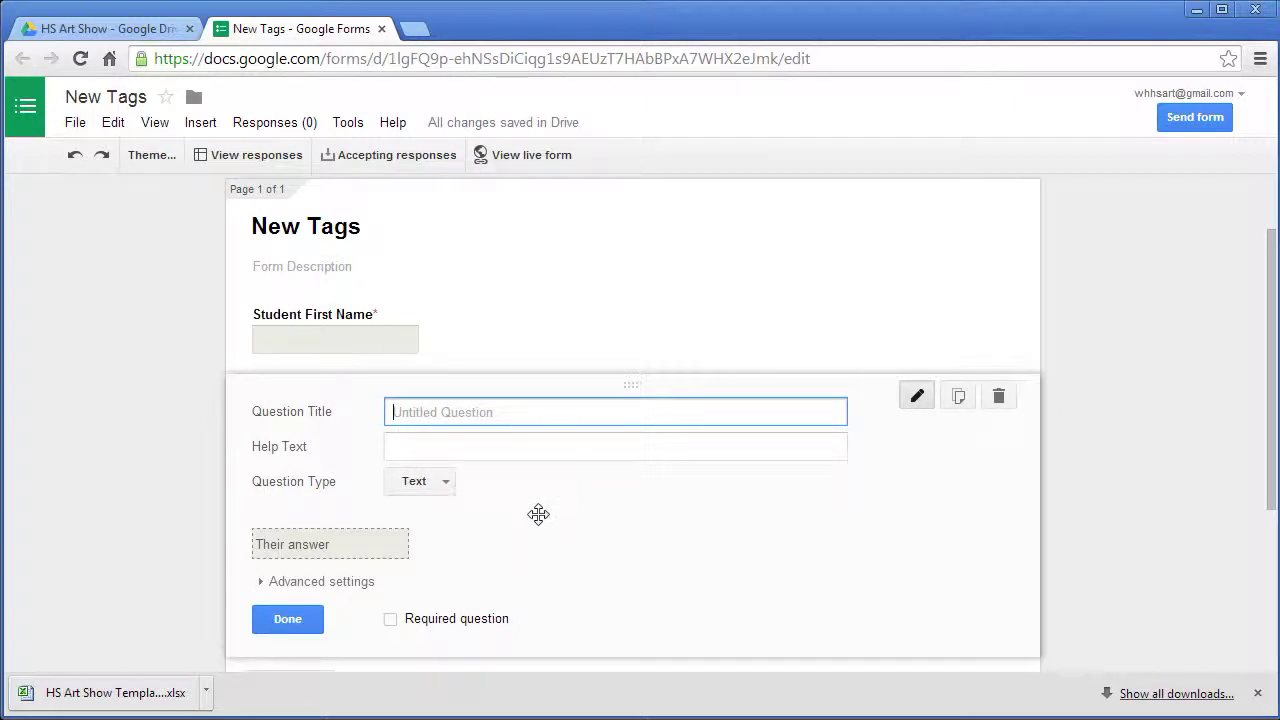
- Close the New Tags form and move New Tags and New Tags (Responses) to the trash
{"action": "left_click", "coordinate": [381, 28]}
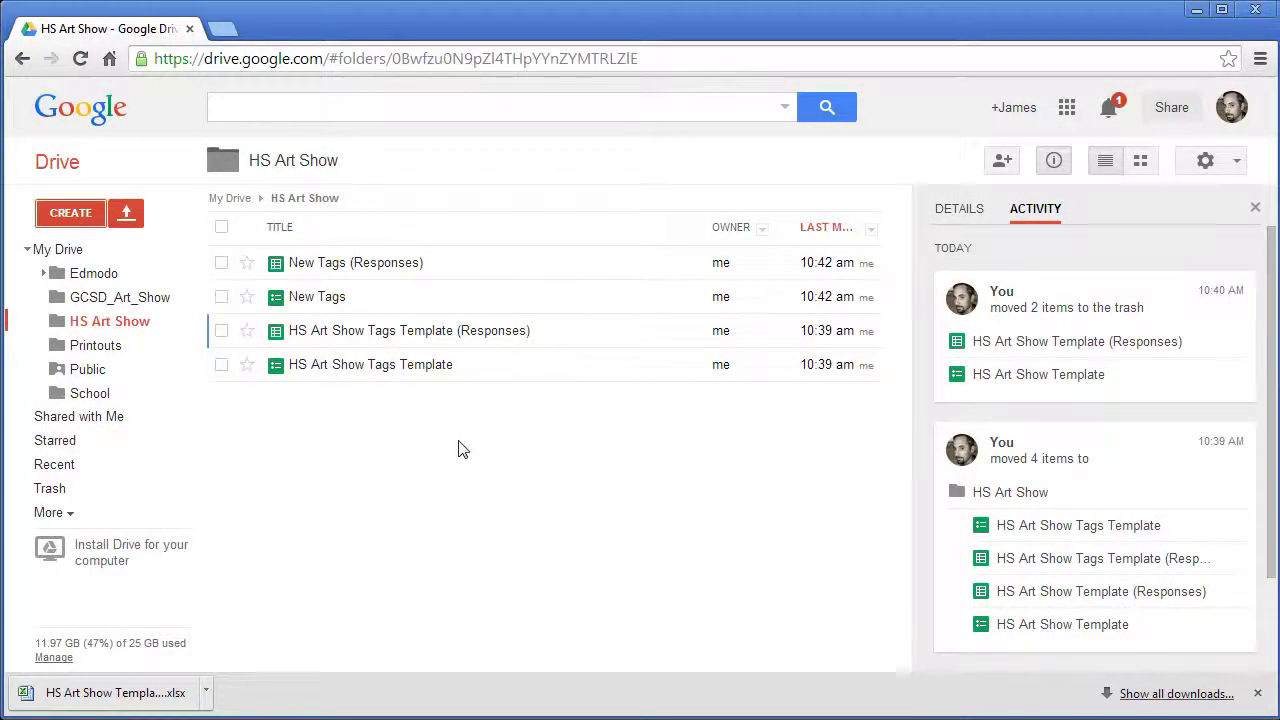
{"action": "left_click", "coordinate": [221, 296]}
{"action": "left_click", "coordinate": [221, 262]}
{"action": "left_click", "coordinate": [401, 161]}
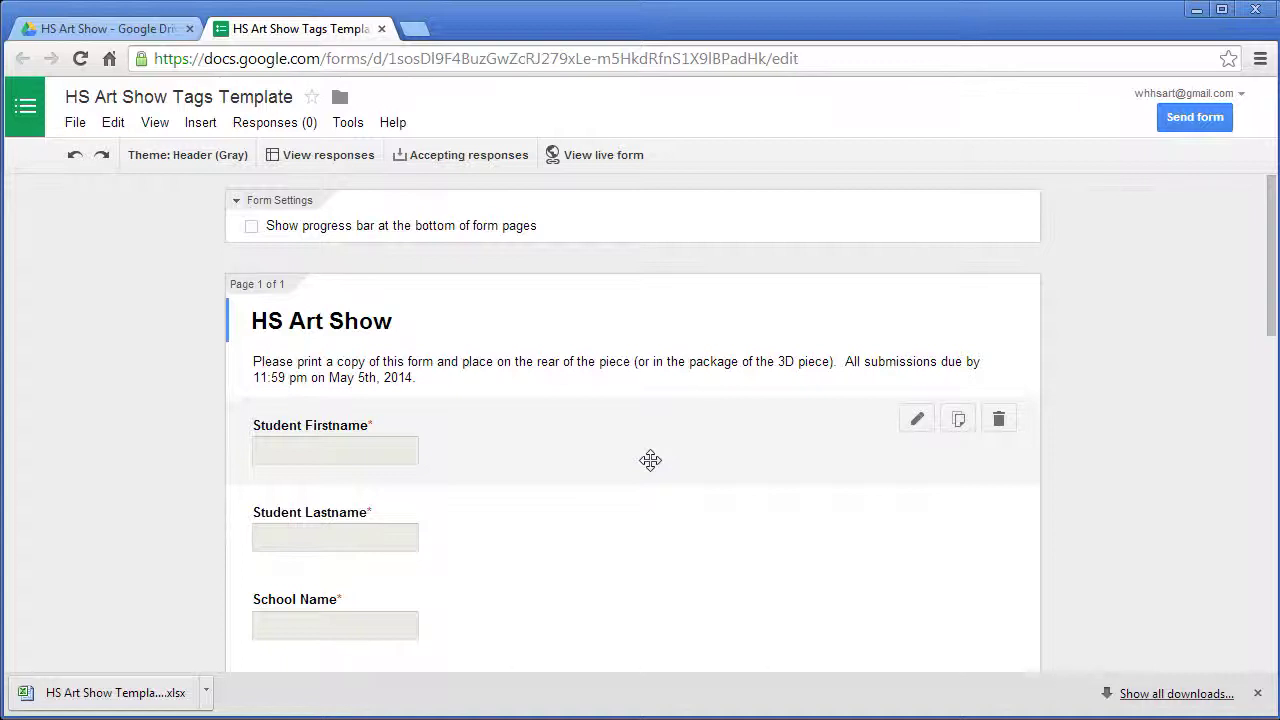
- Add the help text 'Or if multiple students, type a portion of the name or multiple names.' to Student Firstname
{"action": "scroll", "coordinate": [440, 467], "scroll_direction": "down", "scroll_amount": 1}
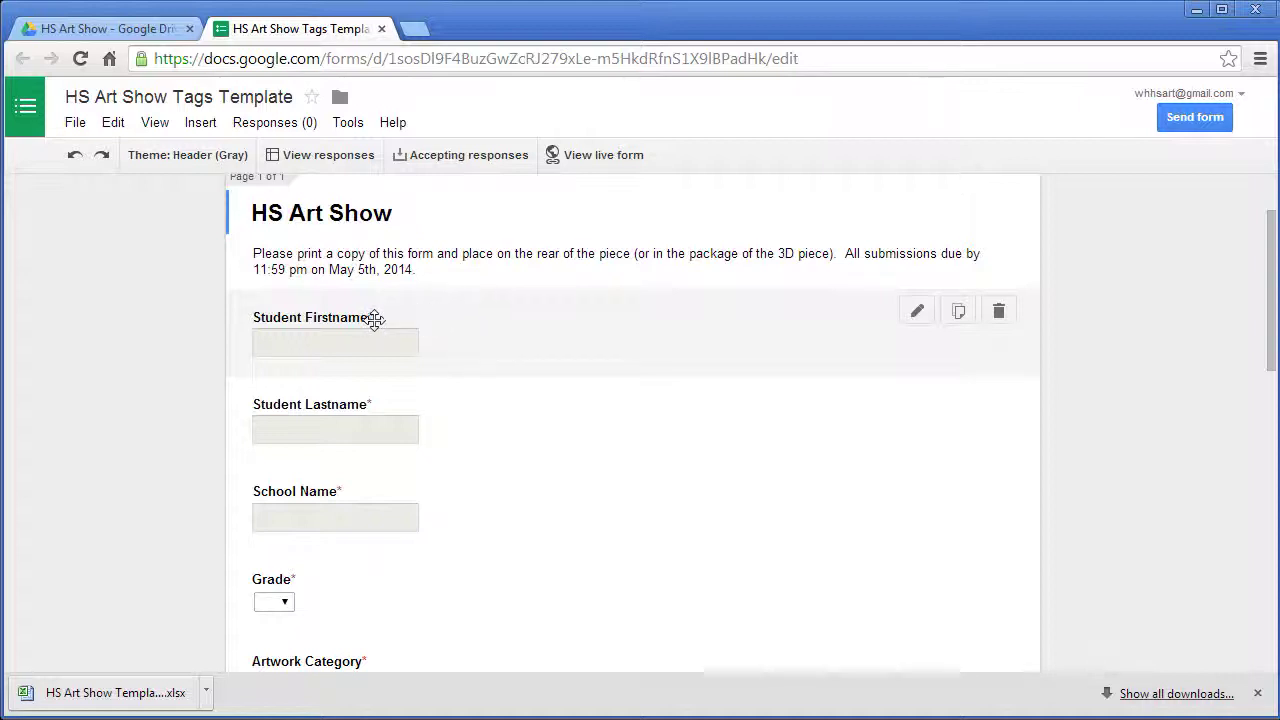
{"action": "left_click", "coordinate": [917, 312]}
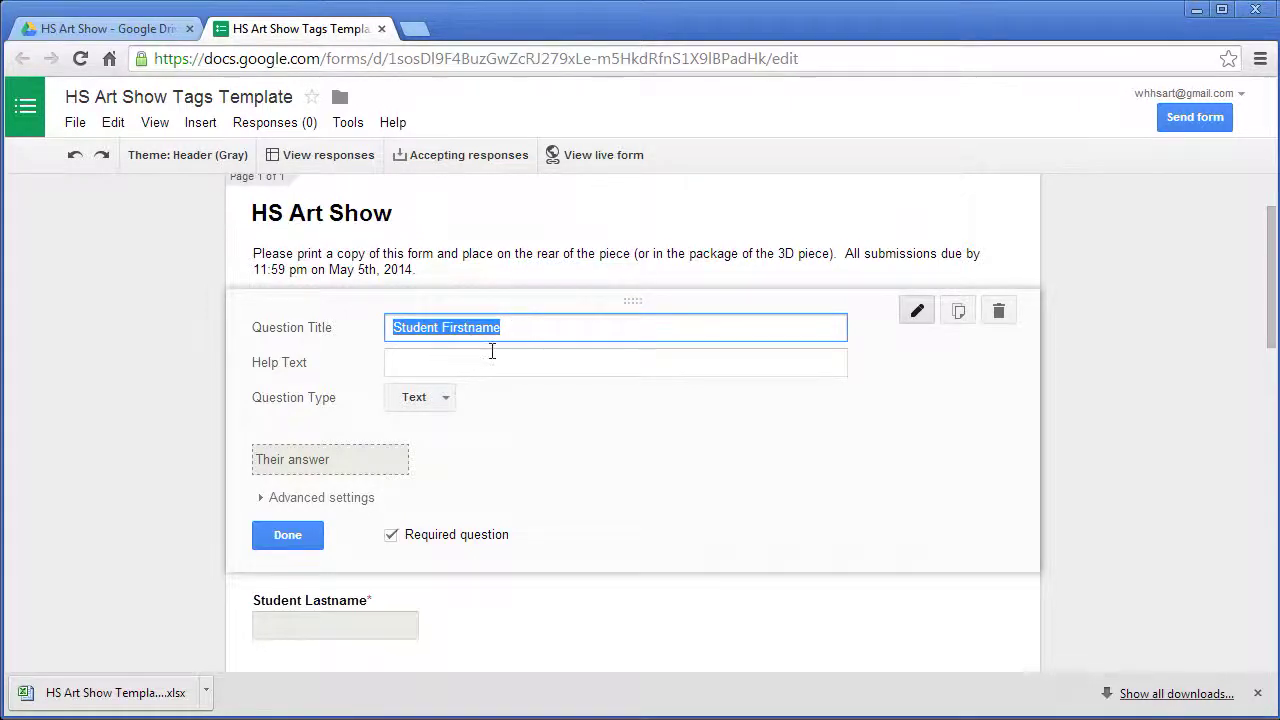
{"action": "left_click", "coordinate": [478, 363]}
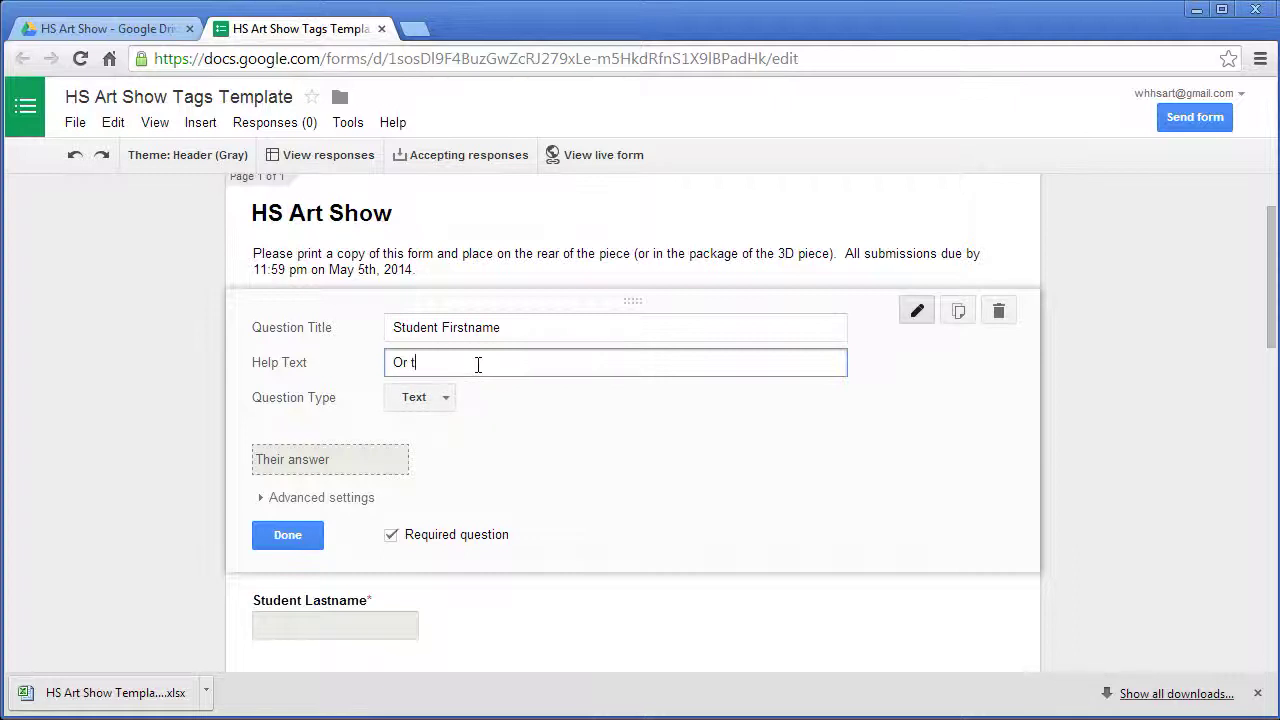
{"action": "type", "text": "Or if mutl"}
{"action": "type", "text": "iple stude"}
{"action": "type", "text": "nts, "}
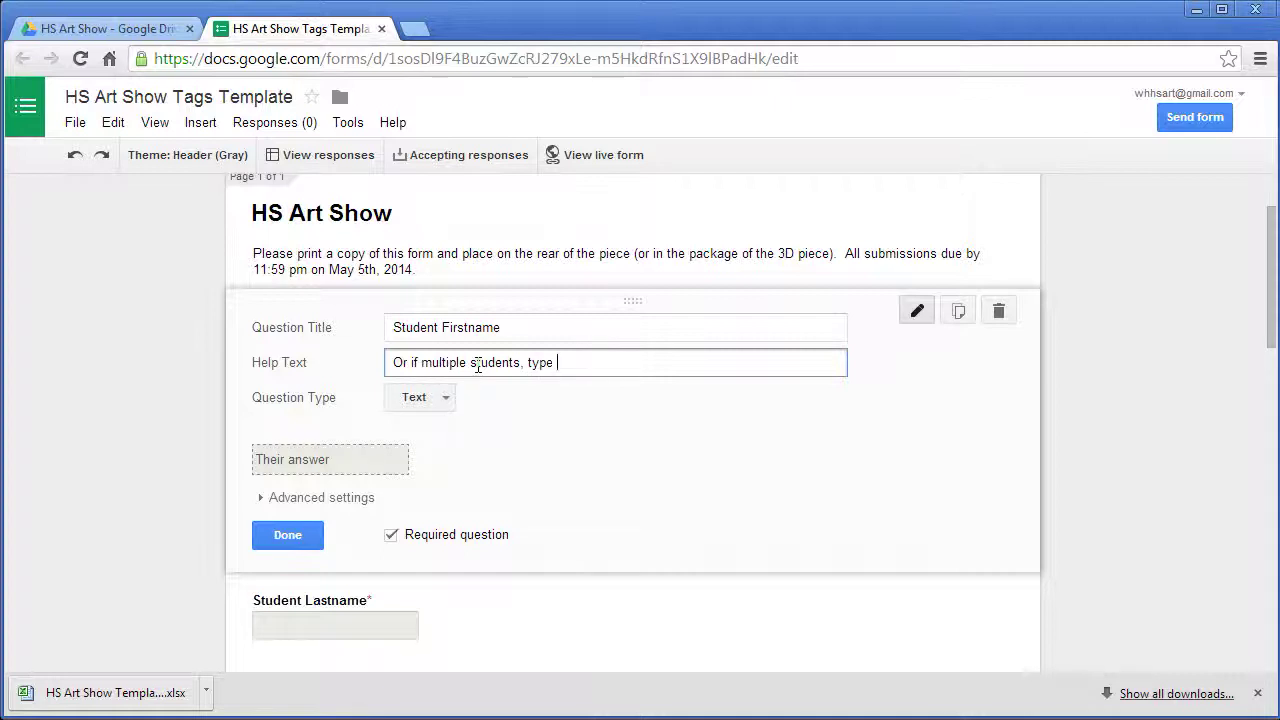
{"action": "type", "text": "type a portion of the name"}
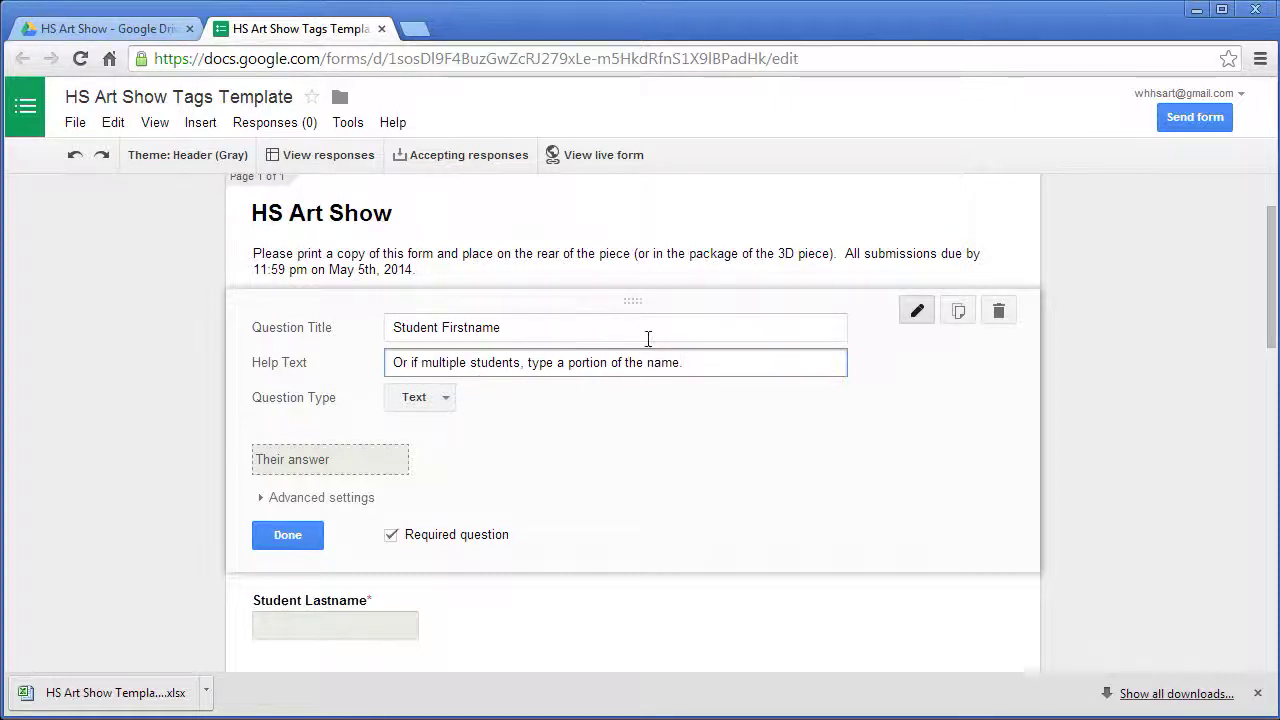
{"action": "type", "text": "  or multiple names"}
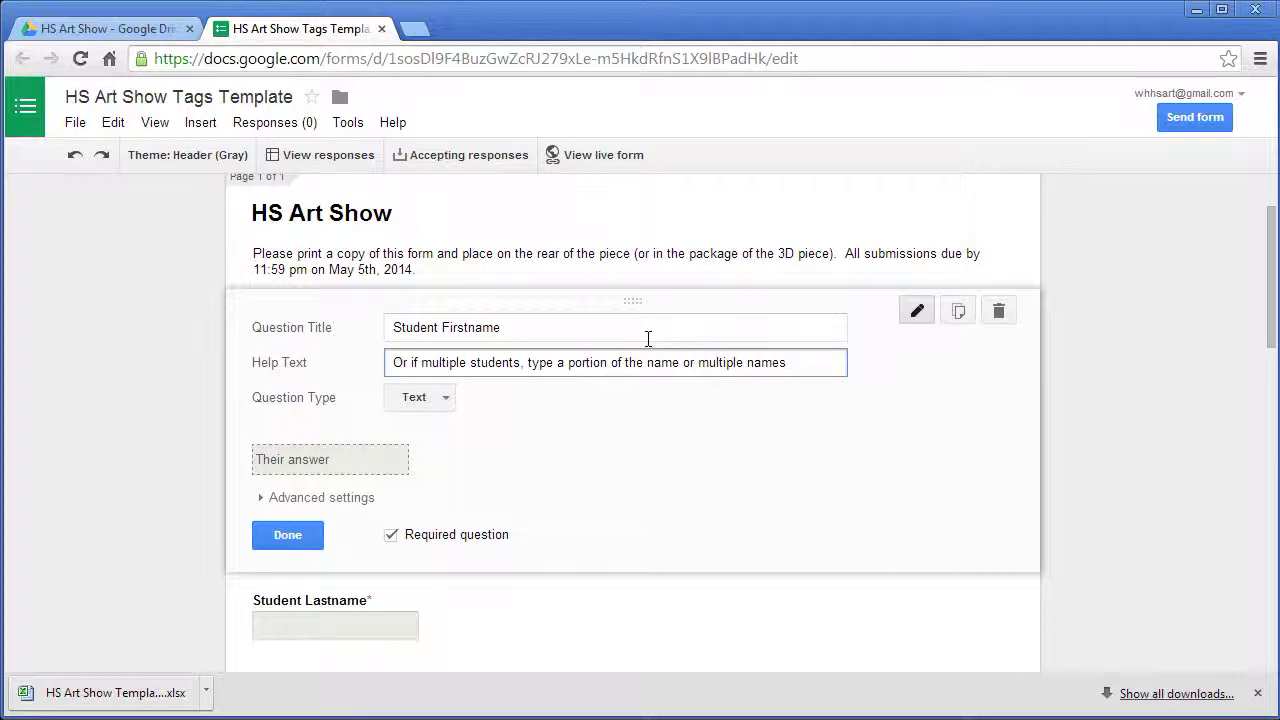
{"action": "type", "text": "."}
{"action": "left_click", "coordinate": [289, 536]}
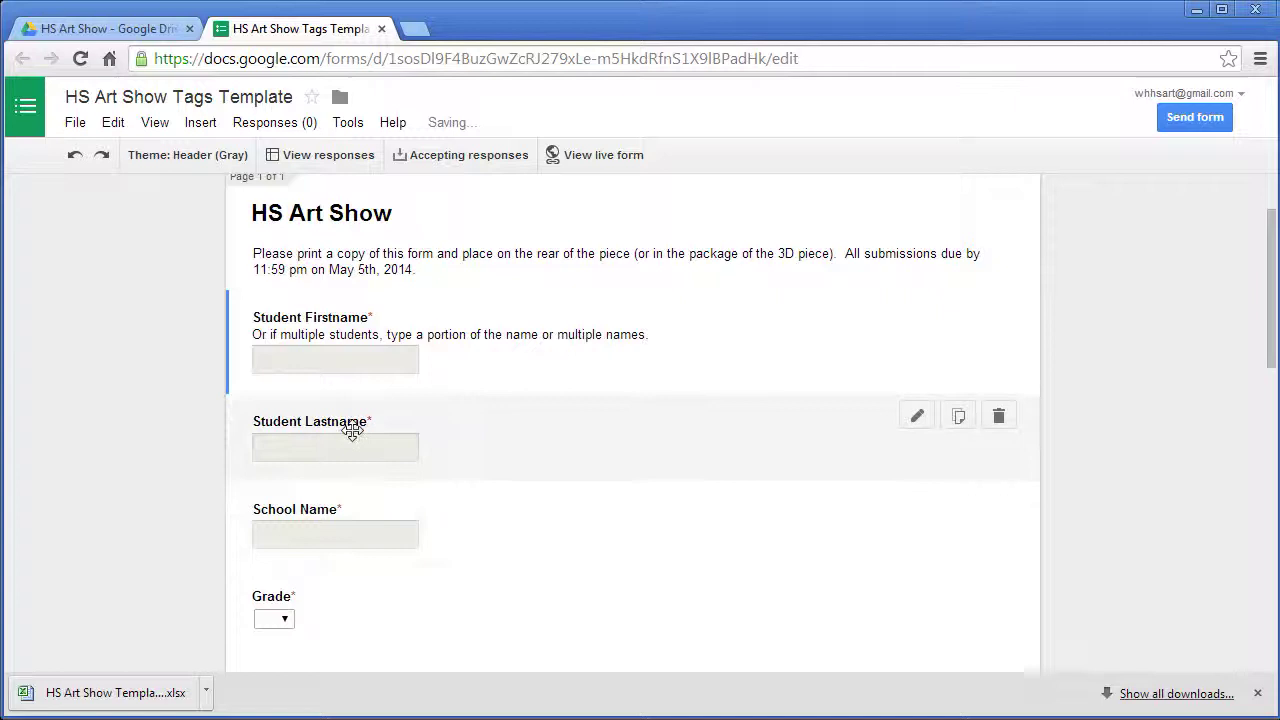
- Give the Student Lastname question the help text 'If multiple, add rest of names'
{"action": "left_click", "coordinate": [914, 418]}
{"action": "left_click", "coordinate": [628, 468]}
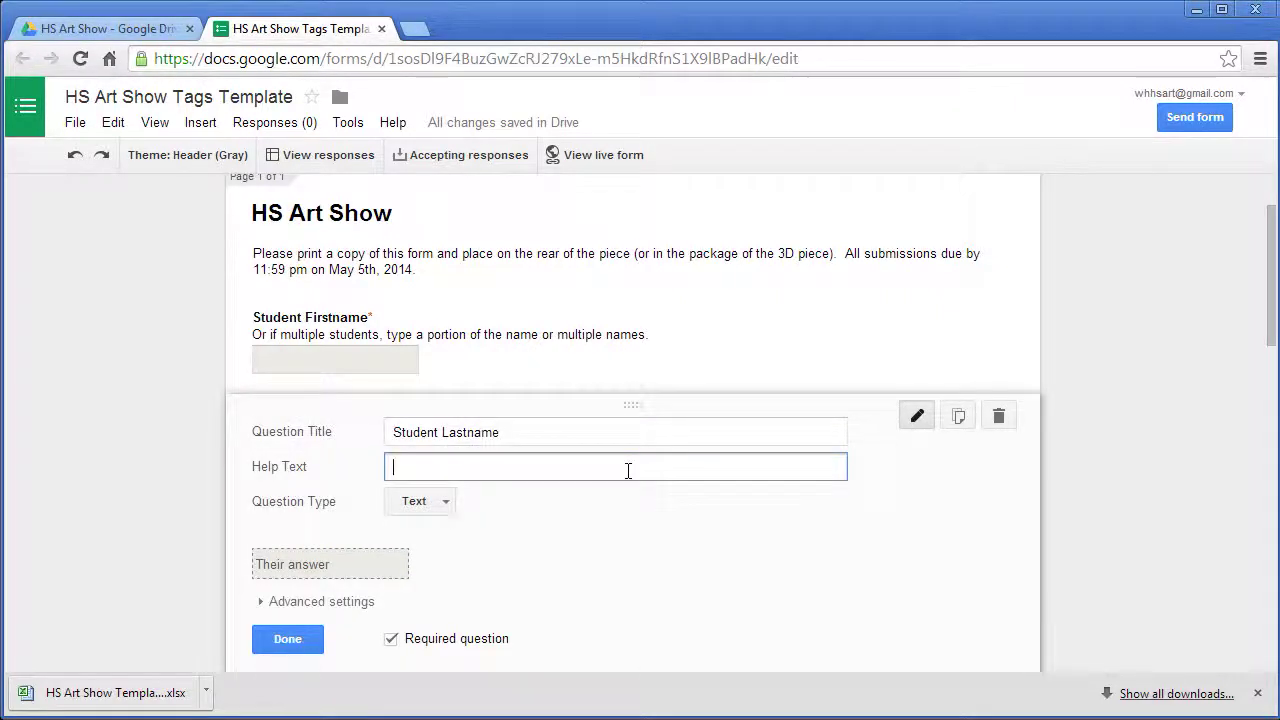
{"action": "type", "text": "If multiple"}
{"action": "key", "text": "BackSpace"}
{"action": "type", "text": "le"}
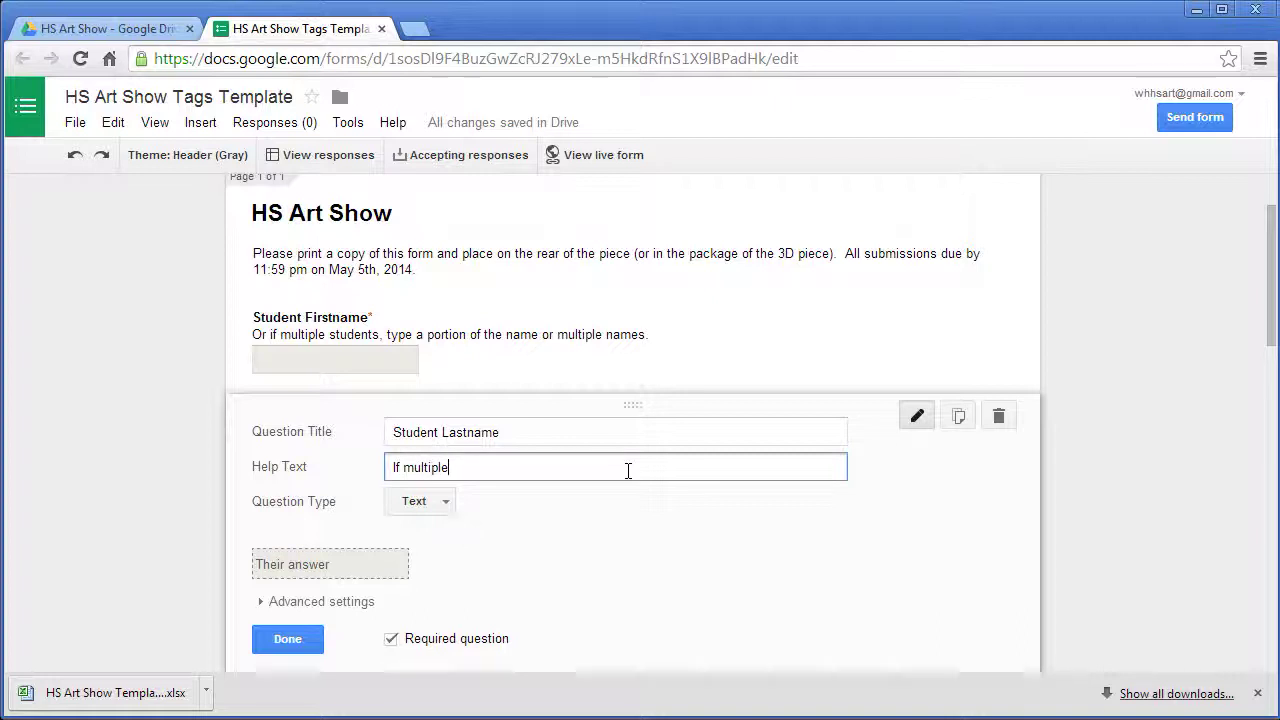
{"action": "type", "text": ", add "}
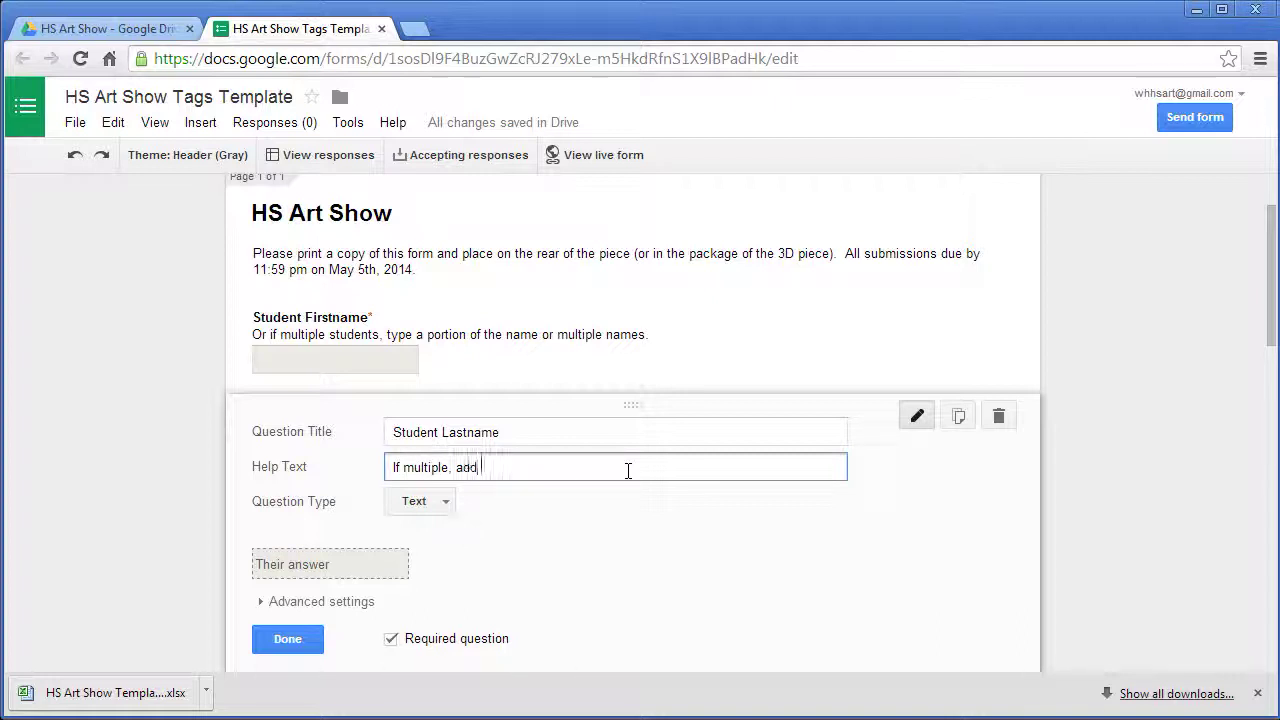
{"action": "type", "text": "rest of names."}
{"action": "left_click", "coordinate": [303, 647]}
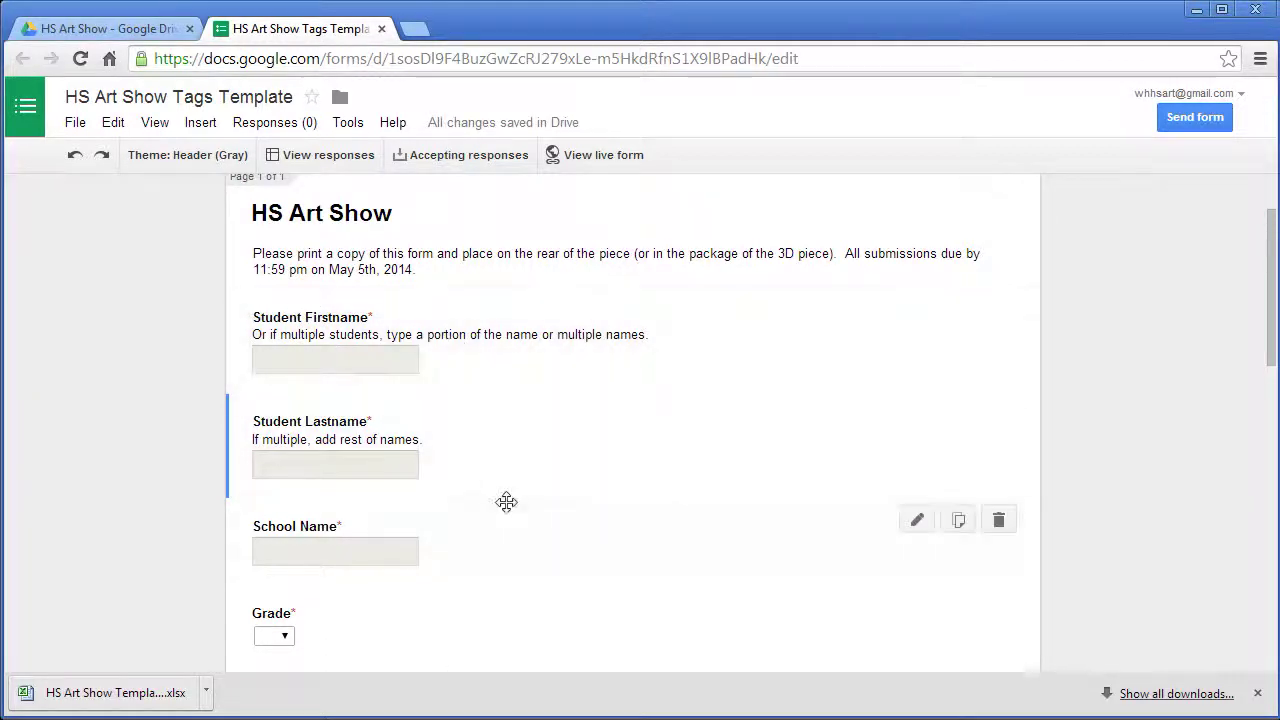
{"action": "scroll", "coordinate": [506, 503], "scroll_direction": "down", "scroll_amount": 1}
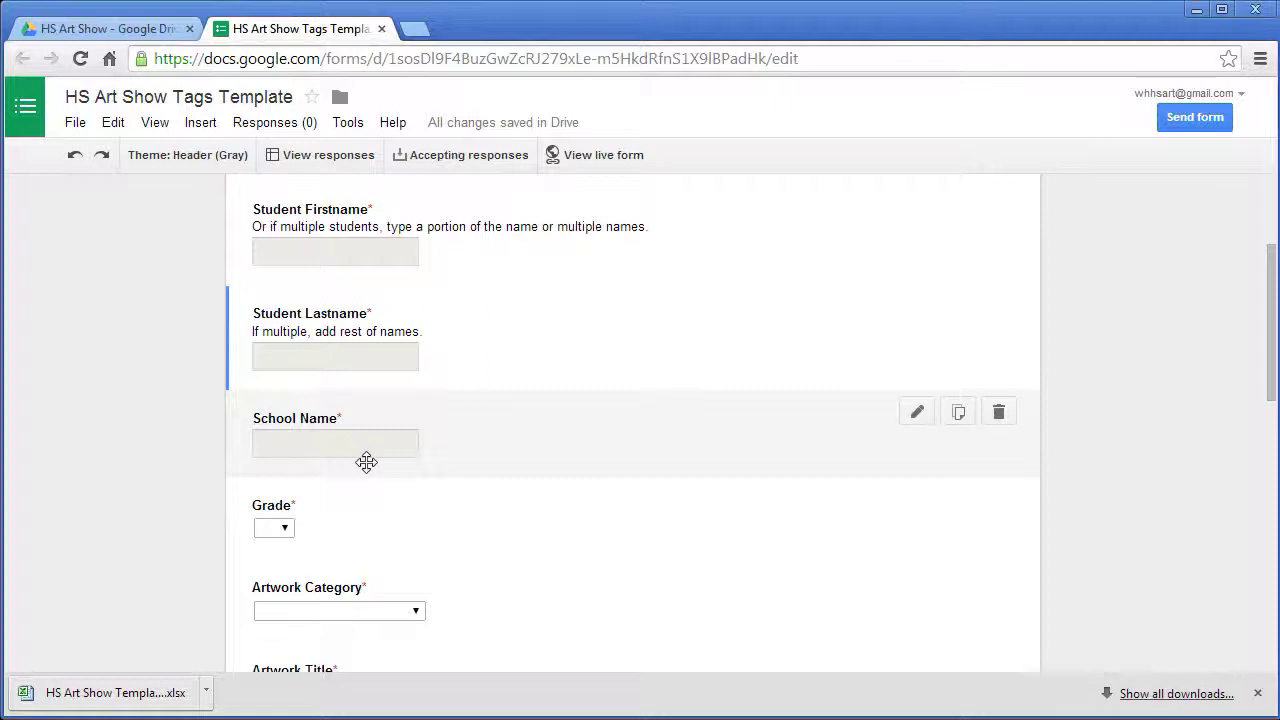
{"action": "scroll", "coordinate": [385, 465], "scroll_direction": "down", "scroll_amount": 1}
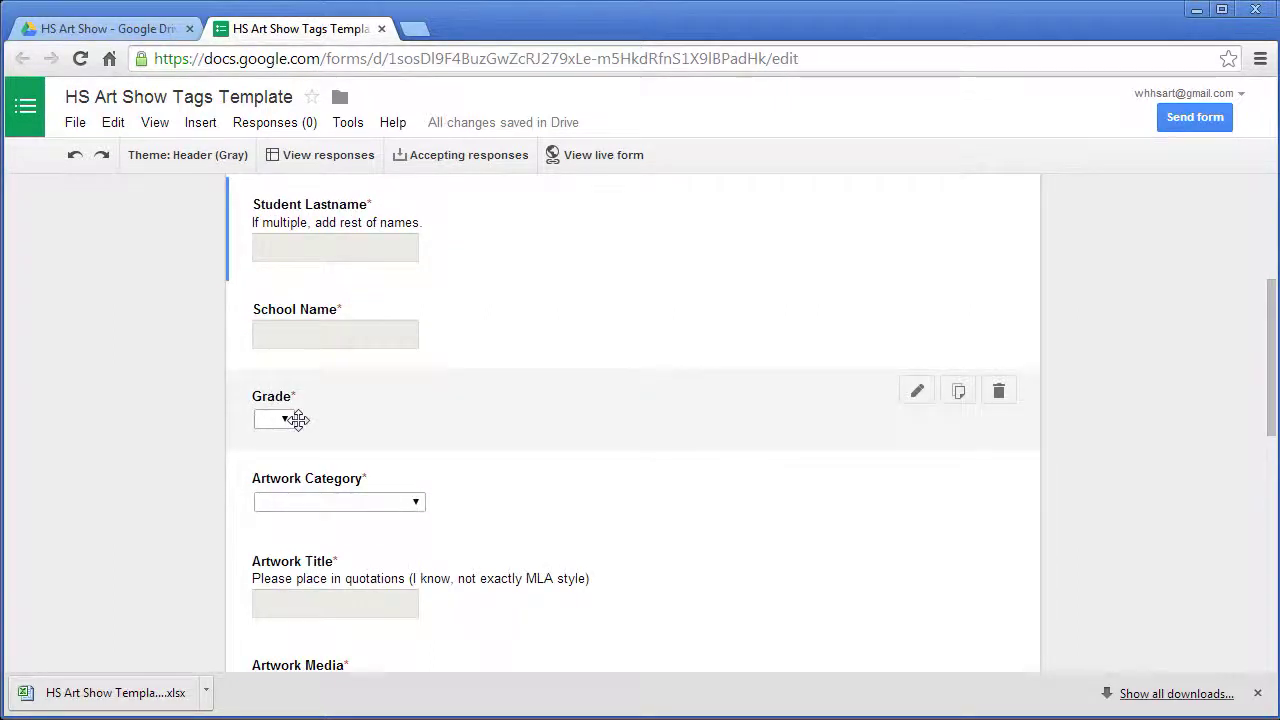
- Review the Grade and Artwork Category dropdown questions, closing each editor without changes
{"action": "left_click", "coordinate": [284, 421]}
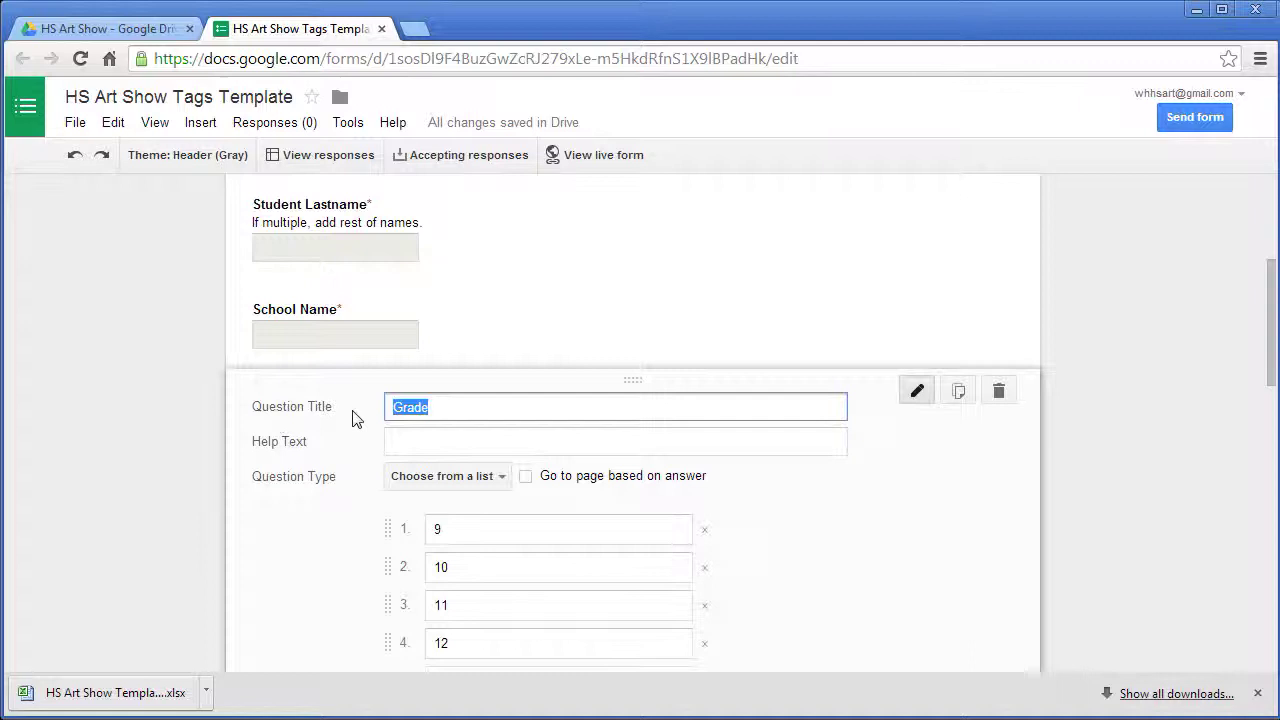
{"action": "scroll", "coordinate": [746, 617], "scroll_direction": "down", "scroll_amount": 1}
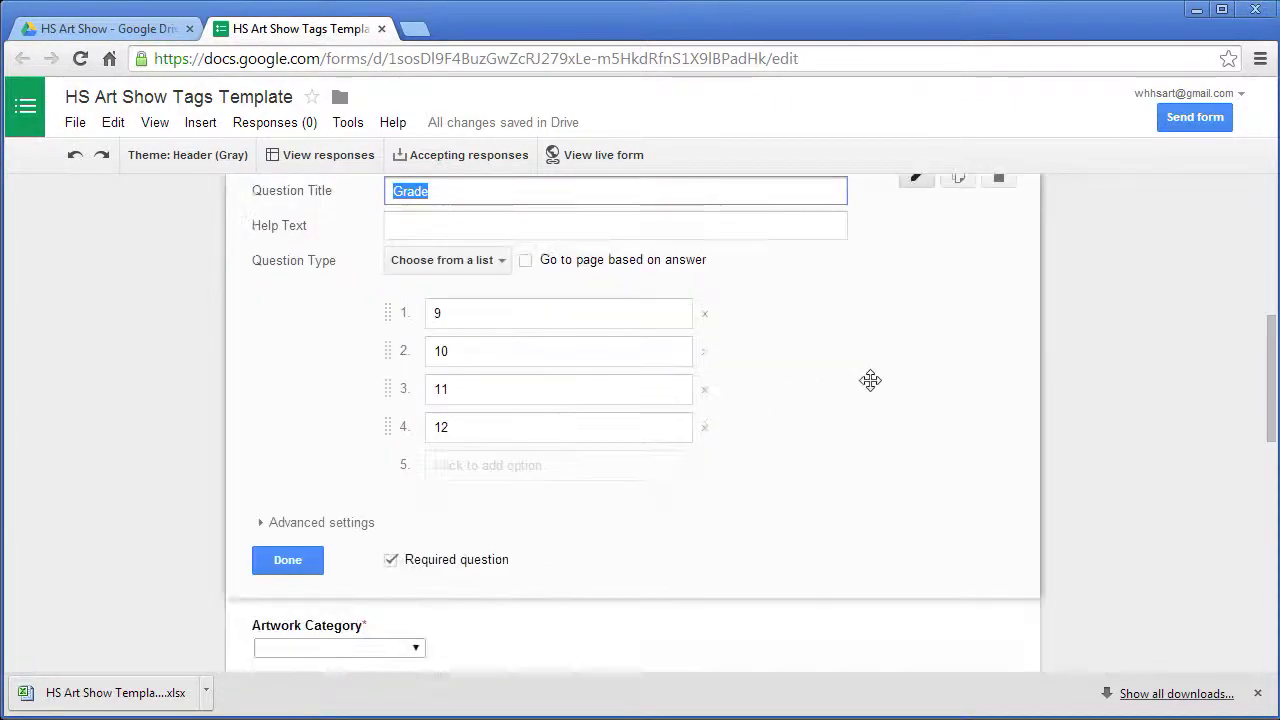
{"action": "left_click", "coordinate": [303, 562]}
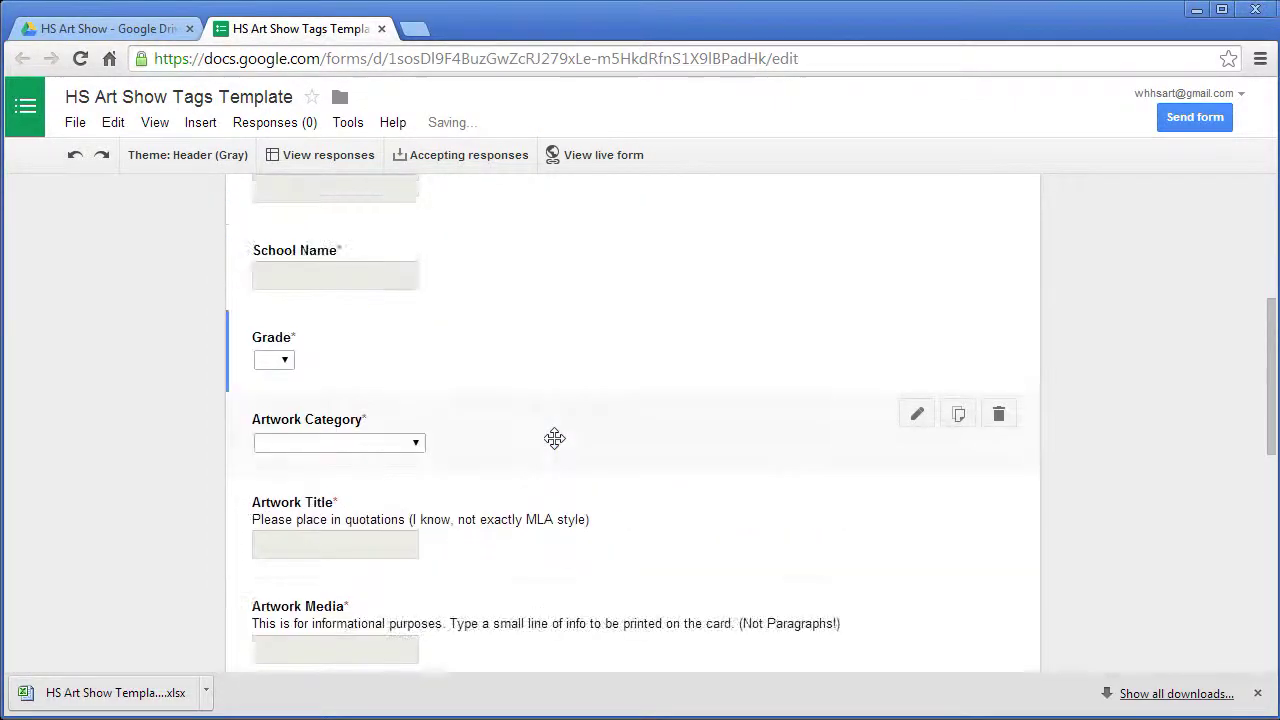
{"action": "left_click", "coordinate": [420, 449]}
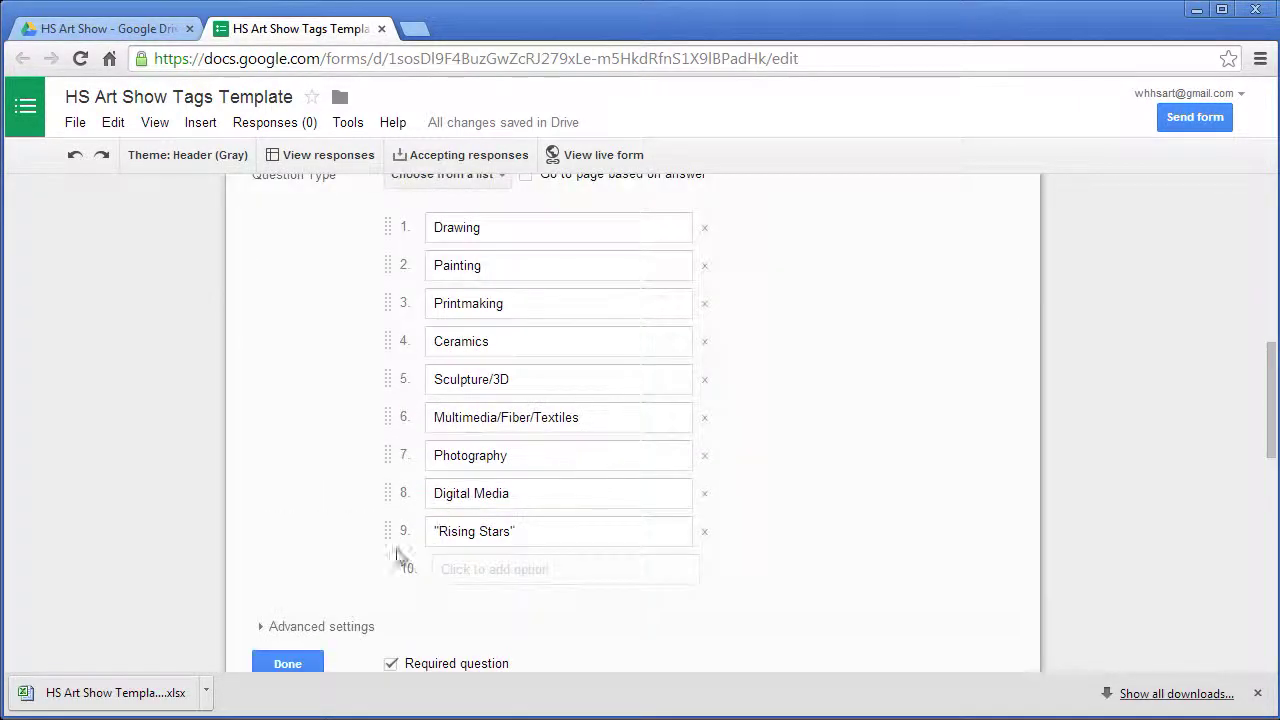
{"action": "left_click", "coordinate": [287, 664]}
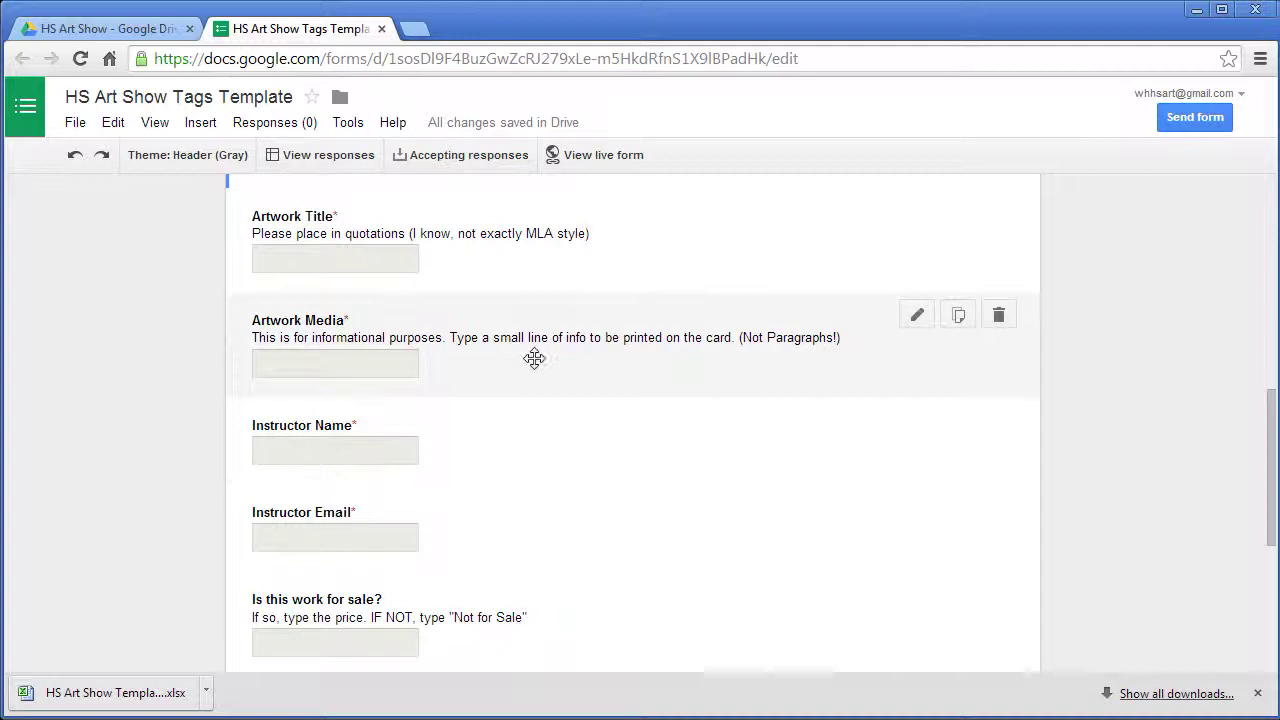
{"action": "scroll", "coordinate": [526, 391], "scroll_direction": "down", "scroll_amount": 1}
{"action": "scroll", "coordinate": [526, 391], "scroll_direction": "up", "scroll_amount": 2}
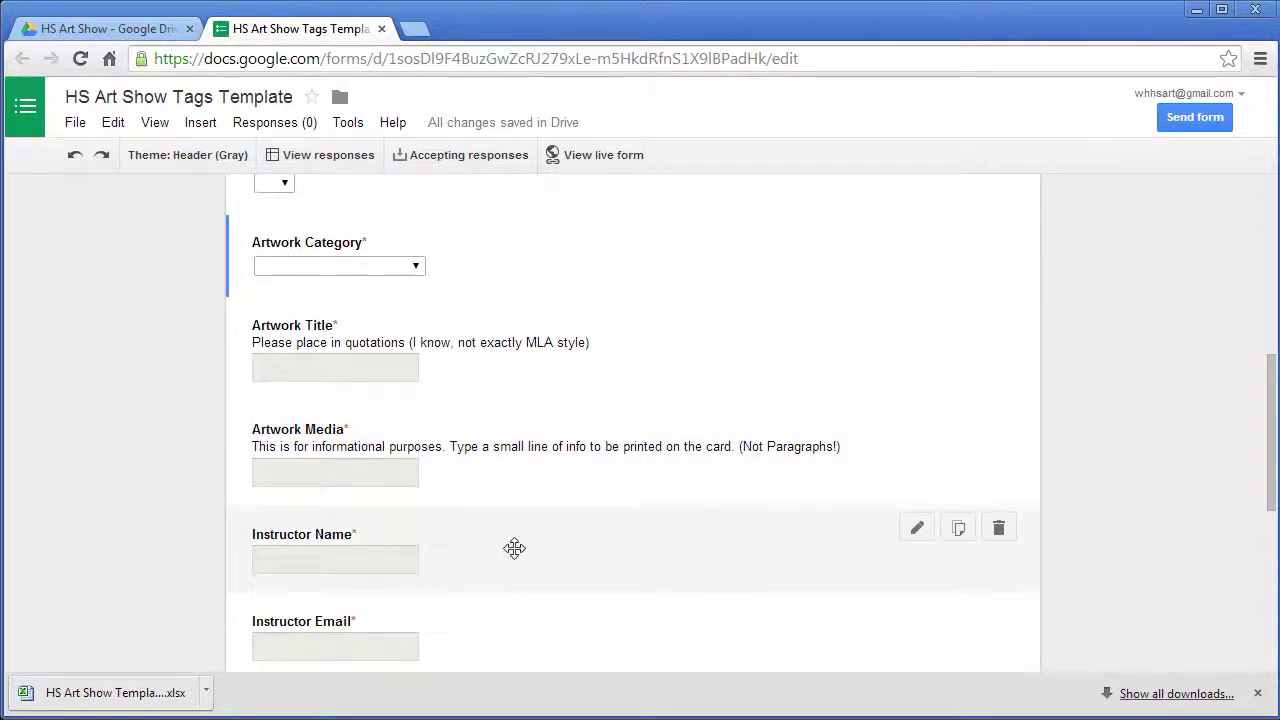
{"action": "scroll", "coordinate": [514, 548], "scroll_direction": "down", "scroll_amount": 1}
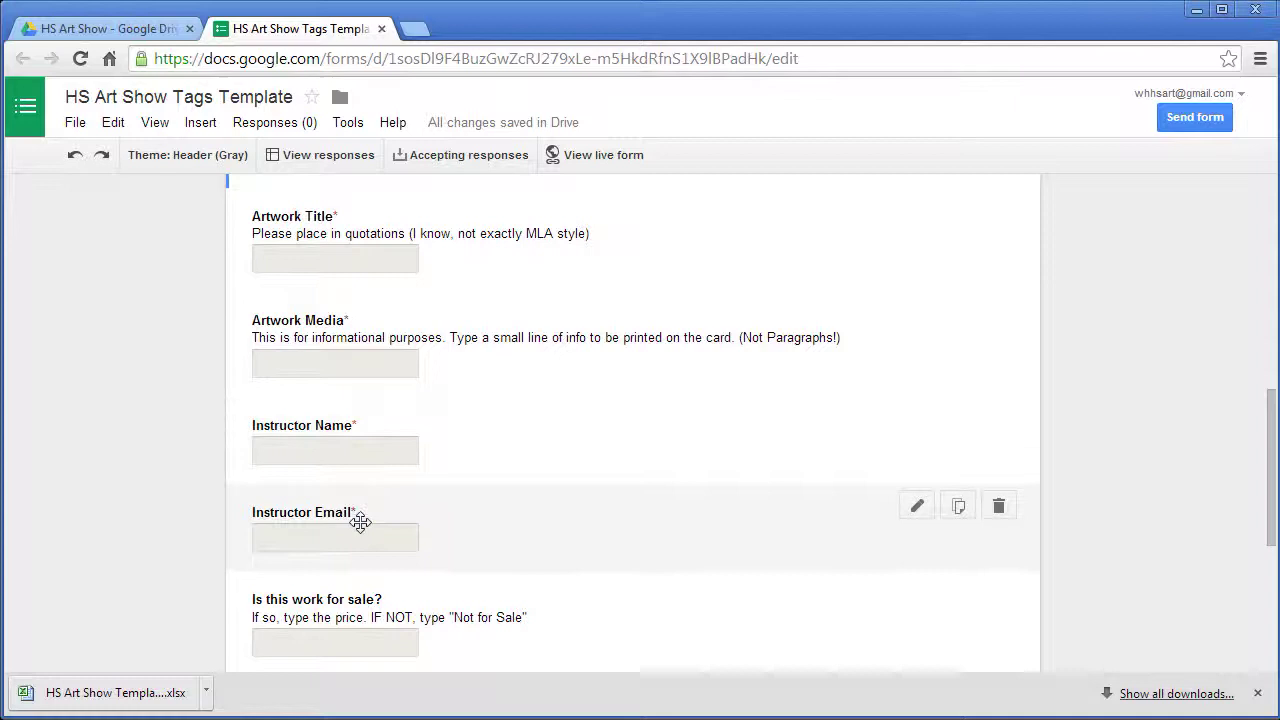
{"action": "scroll", "coordinate": [400, 520], "scroll_direction": "down", "scroll_amount": 1}
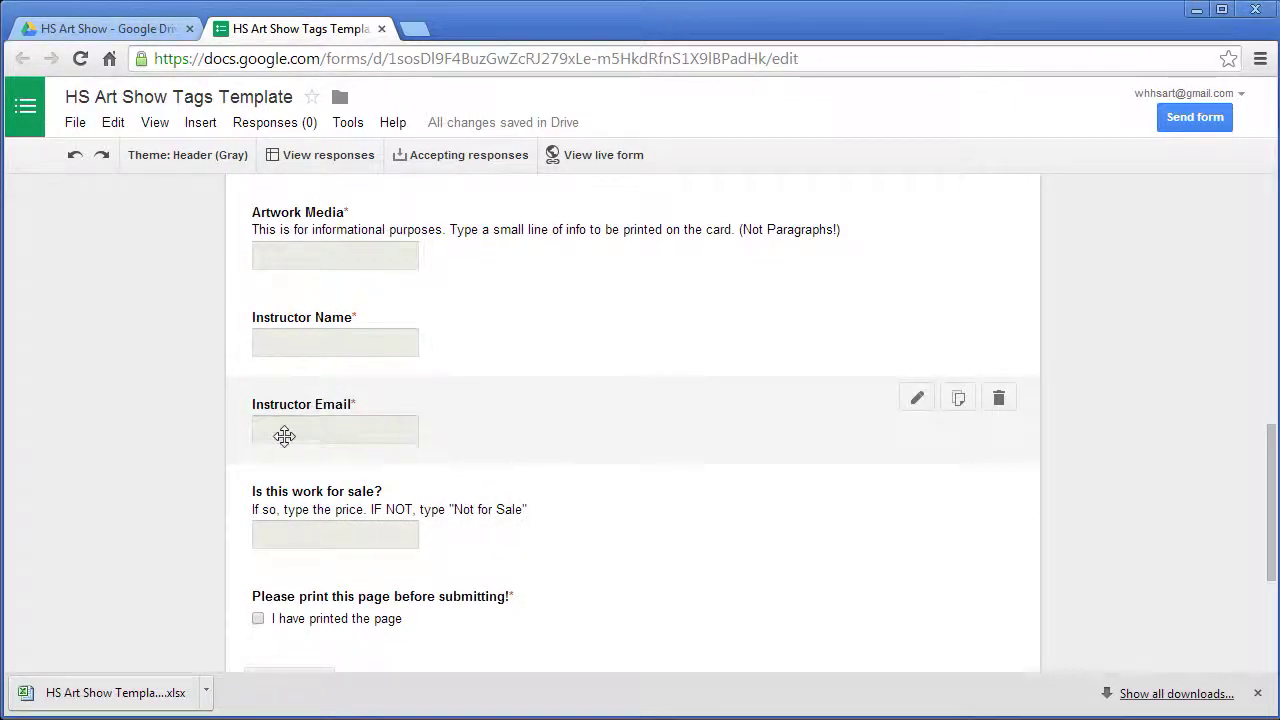
- Add Text > Email address validation to the Instructor Email question
{"action": "left_click", "coordinate": [283, 434]}
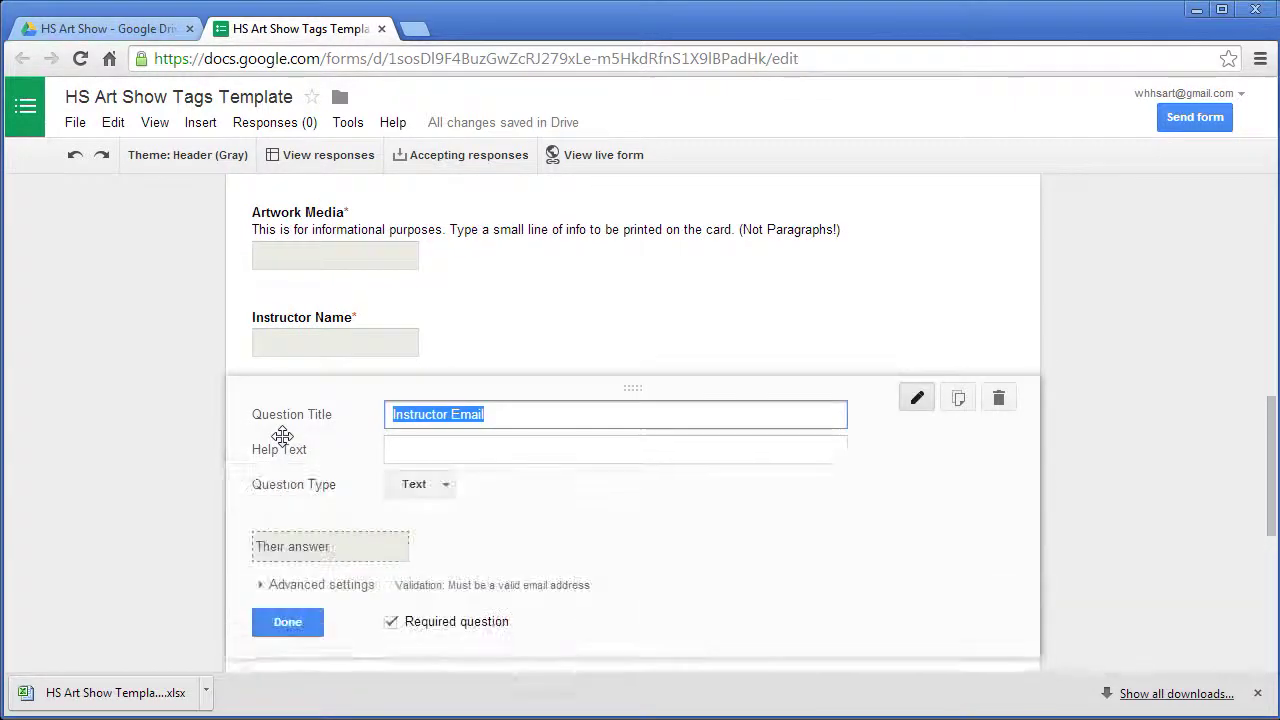
{"action": "left_click", "coordinate": [266, 589]}
{"action": "scroll", "coordinate": [300, 590], "scroll_direction": "down", "scroll_amount": 1}
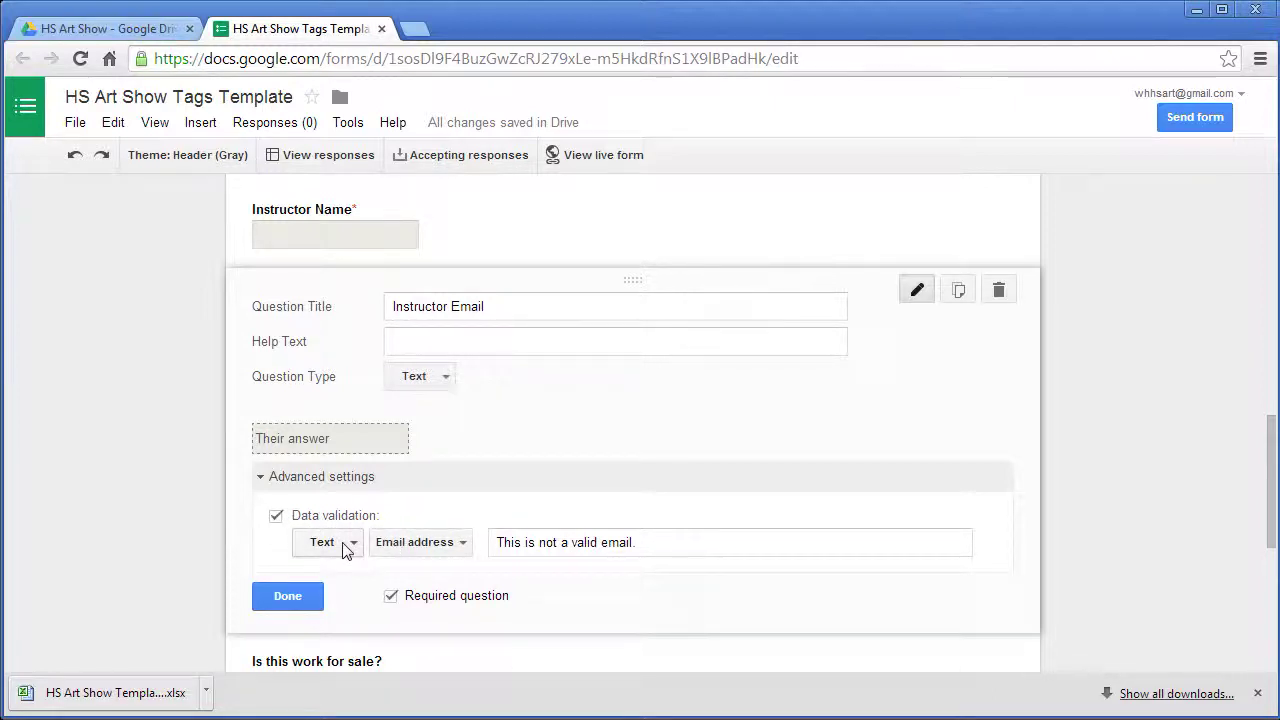
{"action": "left_click", "coordinate": [427, 549]}
{"action": "left_click", "coordinate": [427, 549]}
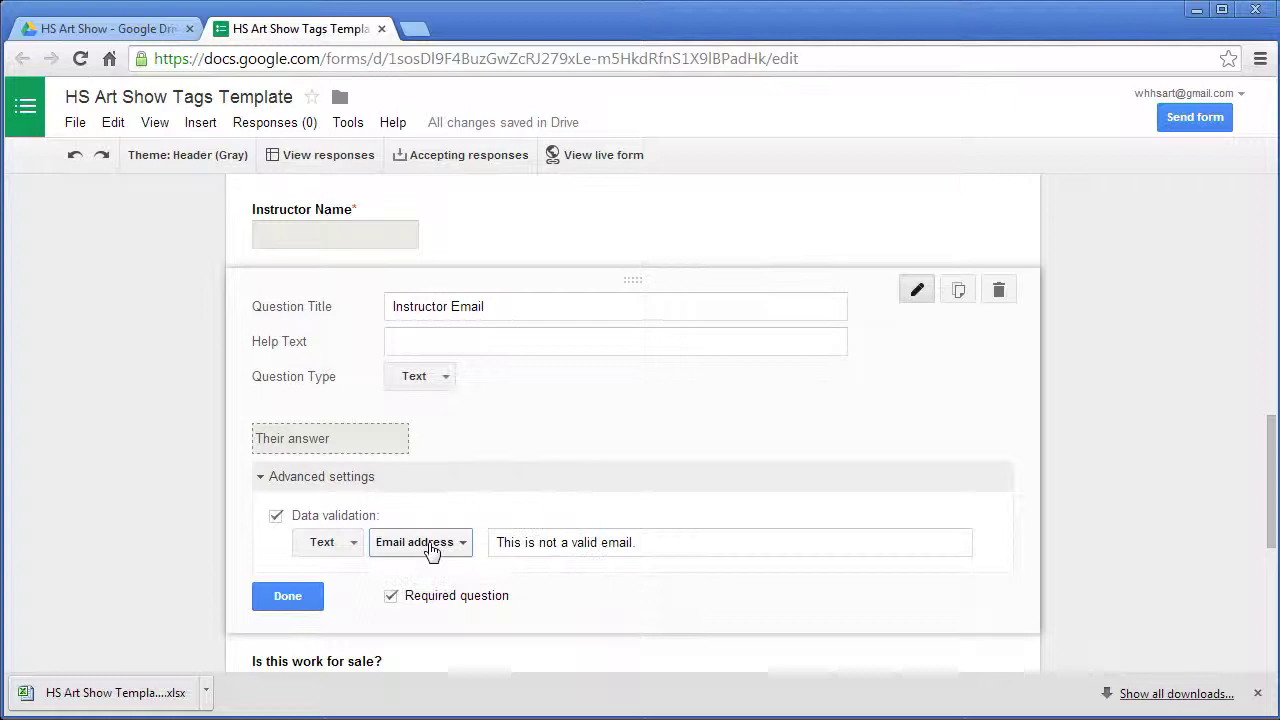
{"action": "left_click_drag", "start_coordinate": [680, 541], "coordinate": [493, 541]}
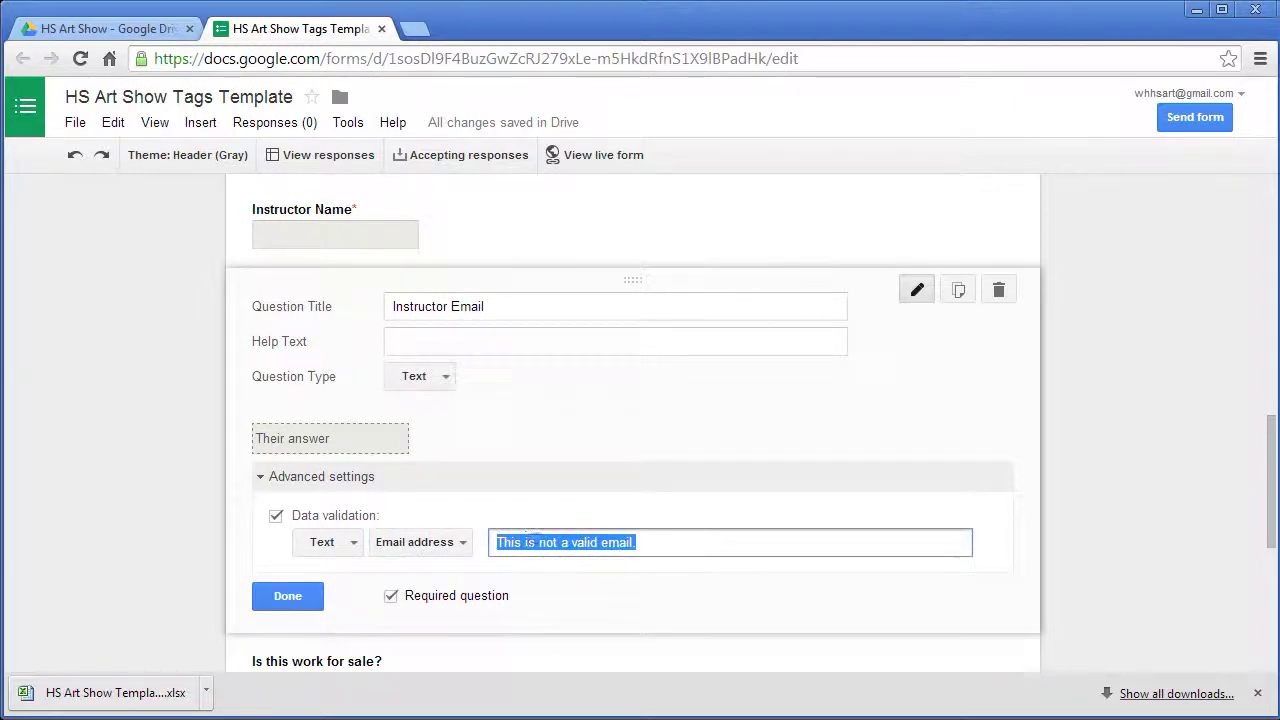
{"action": "left_click", "coordinate": [314, 600]}
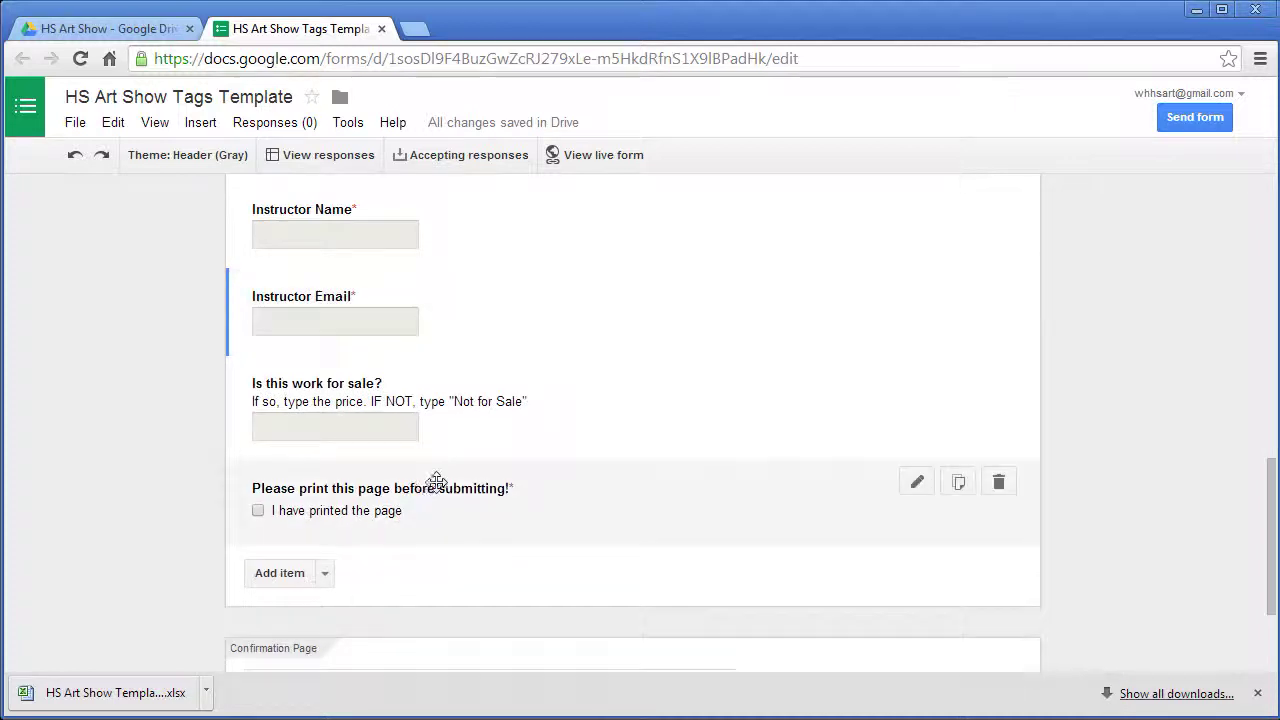
{"action": "mouse_move", "coordinate": [347, 329]}
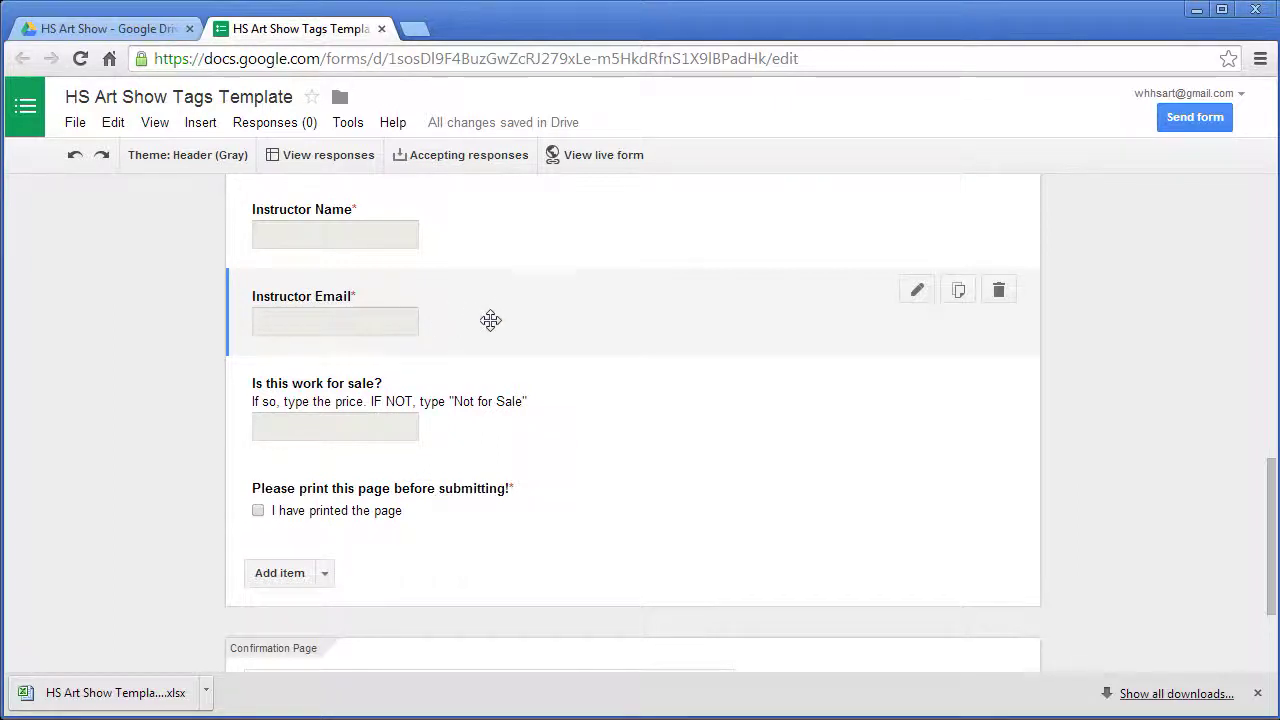
{"action": "mouse_move", "coordinate": [551, 420]}
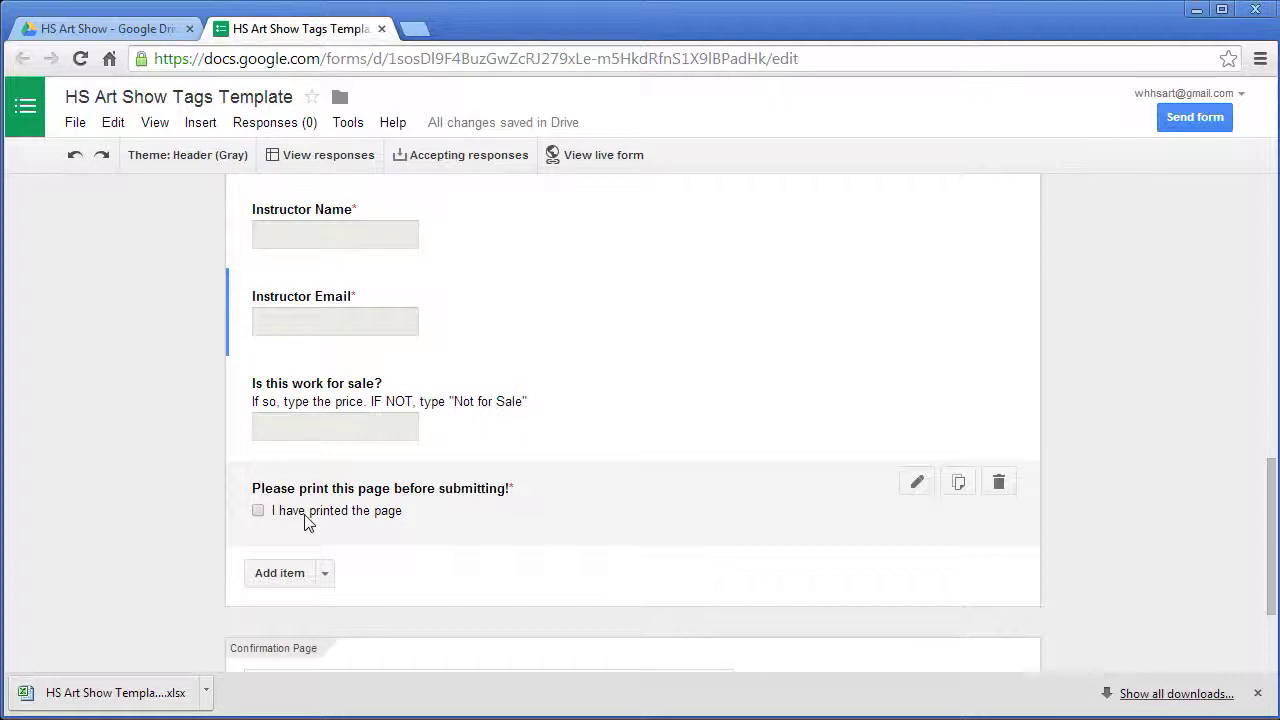
{"action": "scroll", "coordinate": [306, 520], "scroll_direction": "down", "scroll_amount": 3}
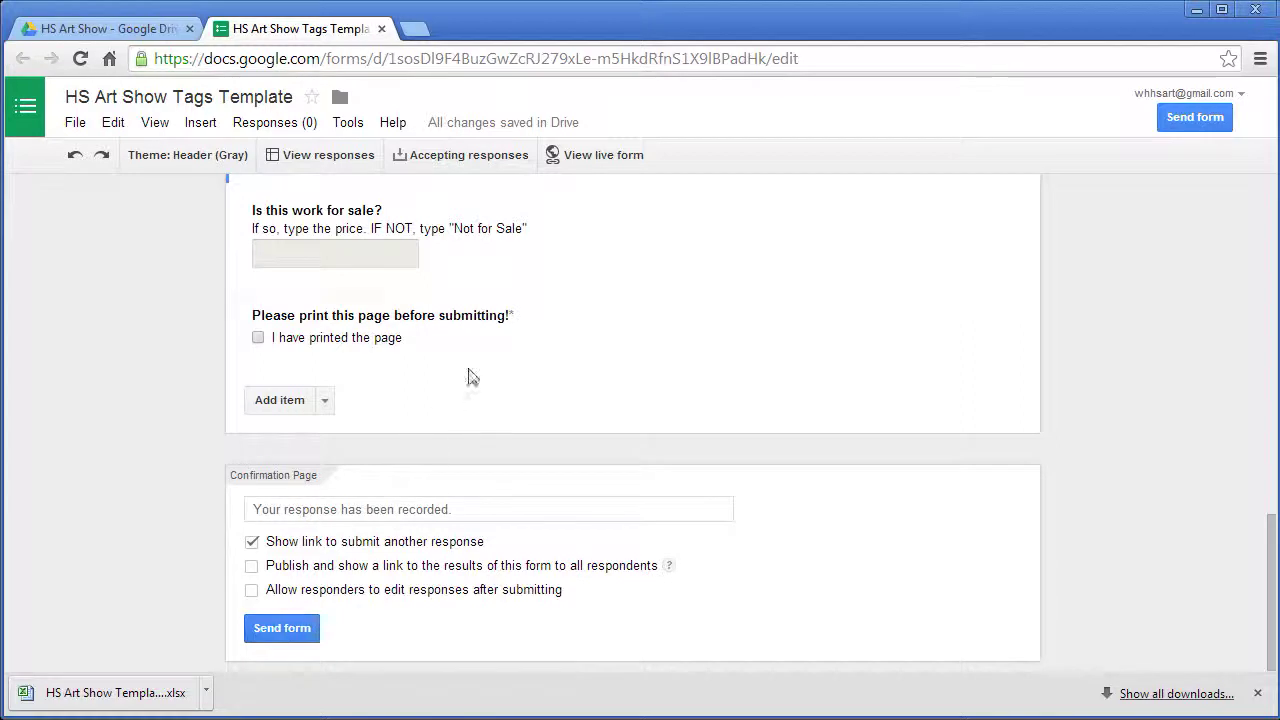
{"action": "scroll", "coordinate": [472, 377], "scroll_direction": "up", "scroll_amount": 2}
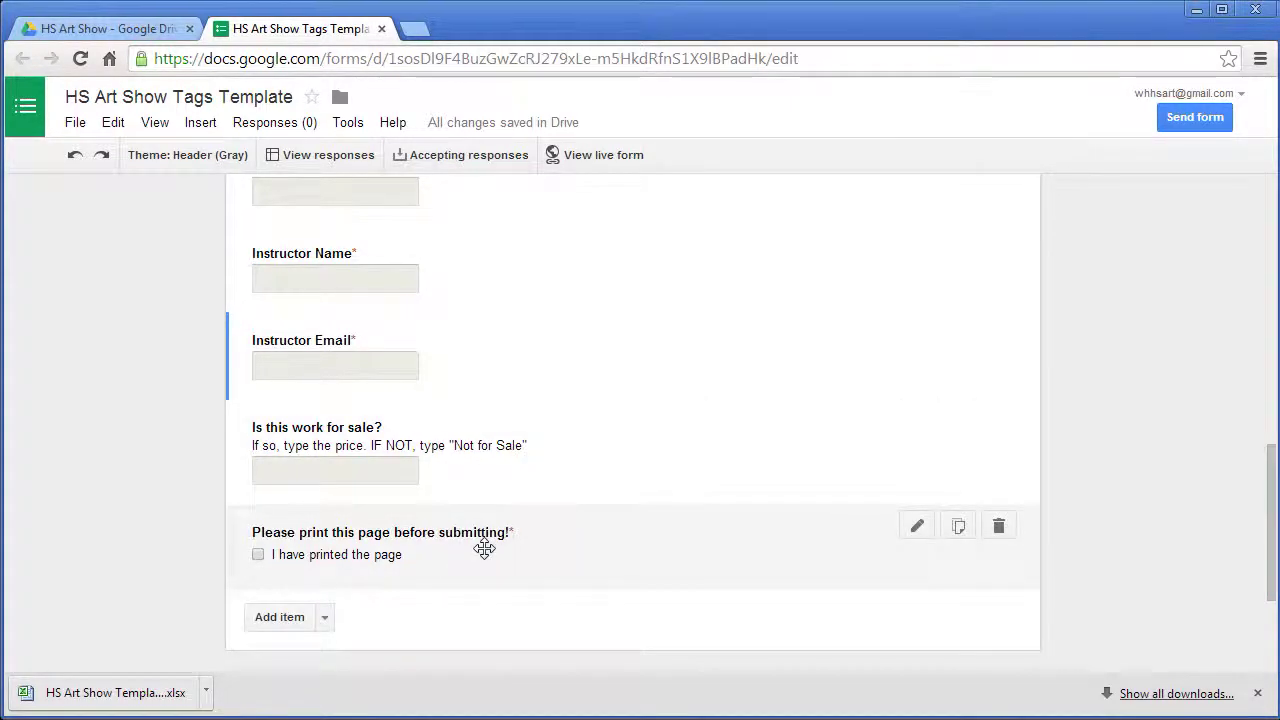
- On the live form, enter the student's first and last name and the school Awesome Academy
{"action": "scroll", "coordinate": [586, 500], "scroll_direction": "up", "scroll_amount": 10}
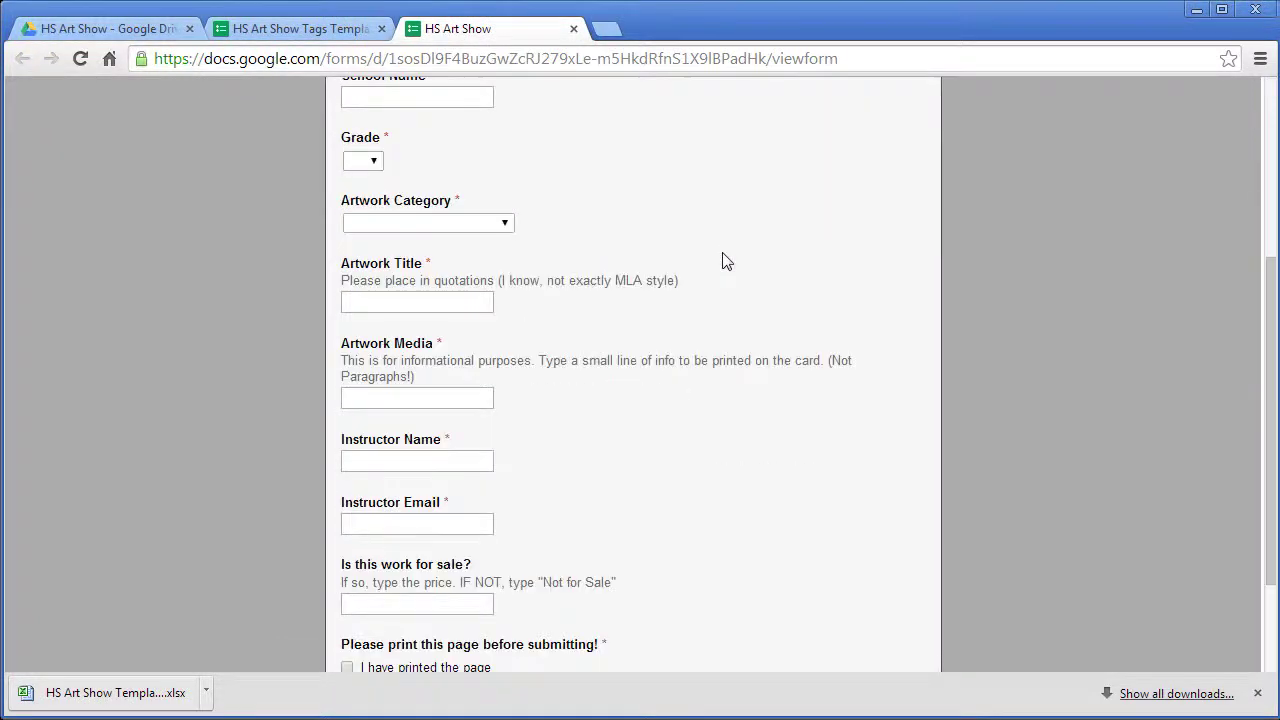
{"action": "scroll", "coordinate": [724, 260], "scroll_direction": "down", "scroll_amount": 1}
{"action": "scroll", "coordinate": [723, 260], "scroll_direction": "up", "scroll_amount": 5}
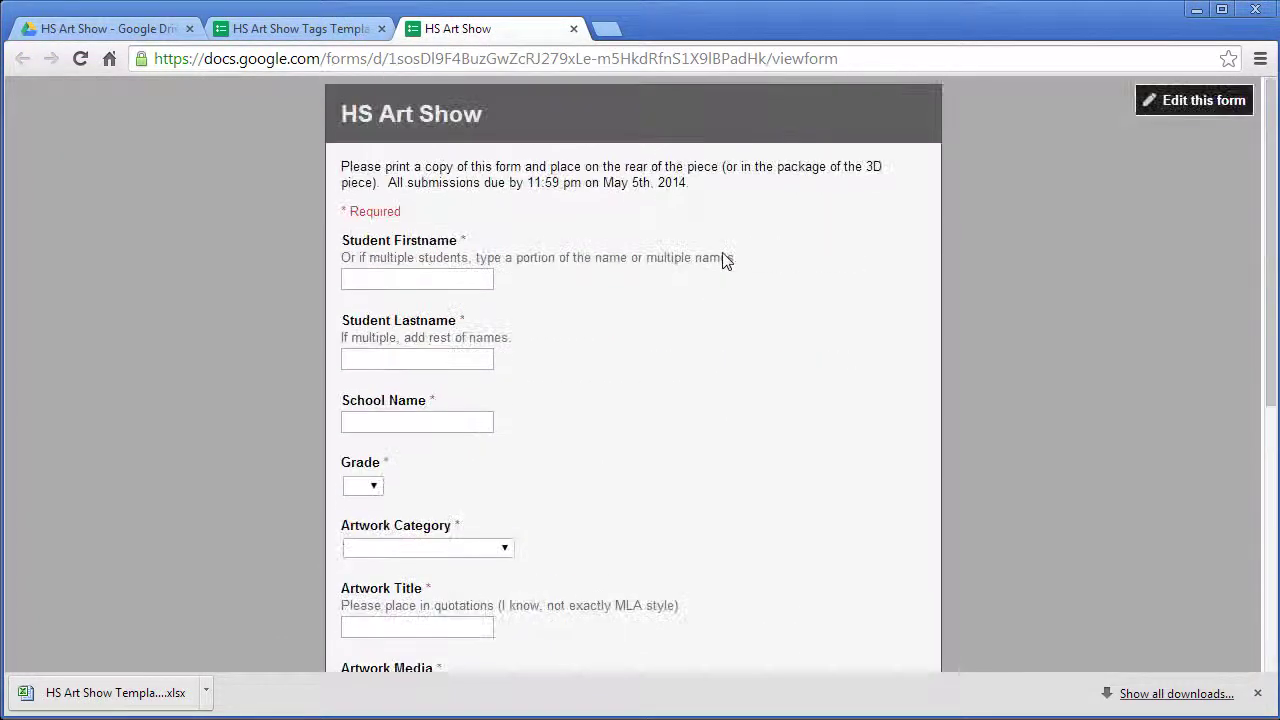
{"action": "left_click", "coordinate": [437, 281]}
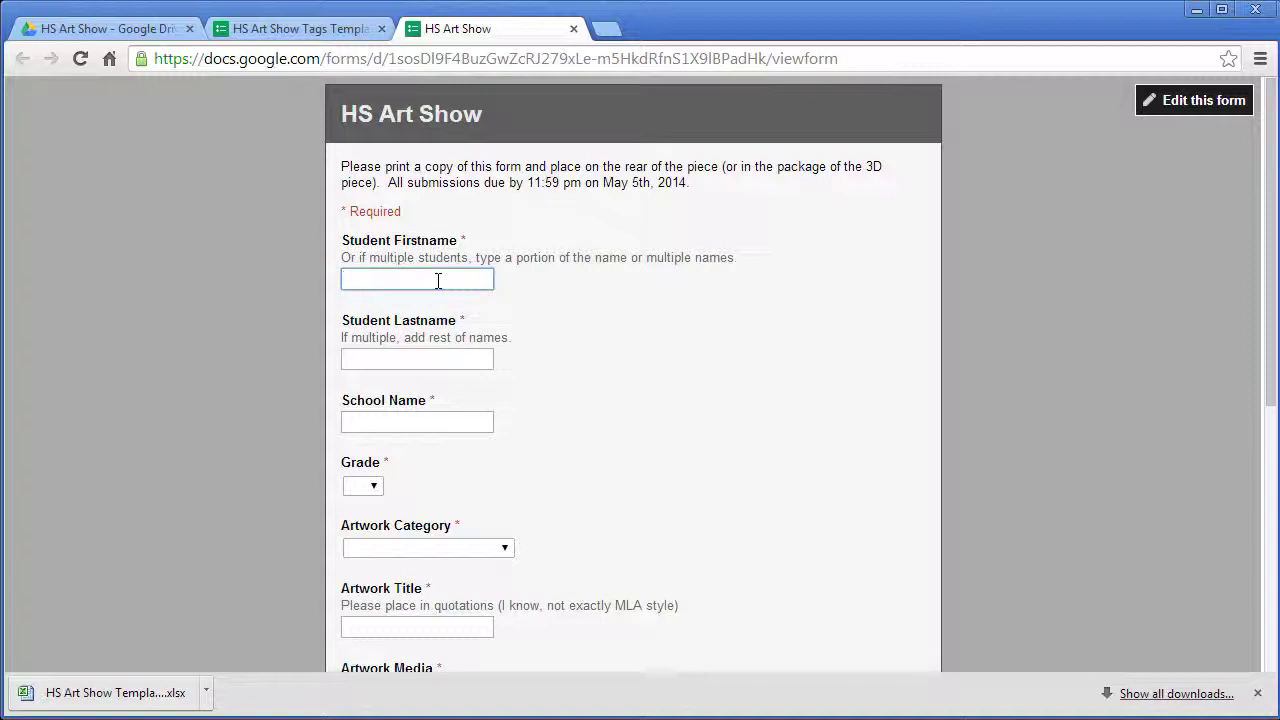
{"action": "key", "text": "Tab"}
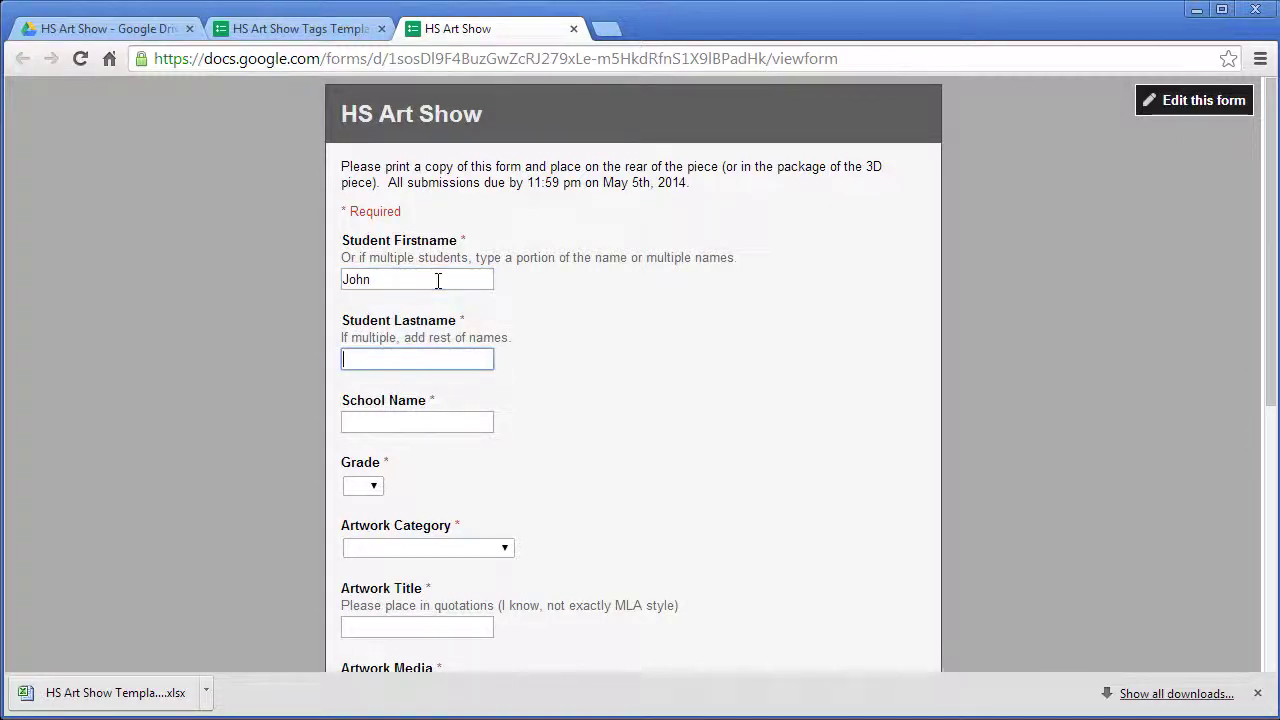
{"action": "type", "text": "Smith"}
{"action": "key", "text": "Tab"}
{"action": "type", "text": "A"}
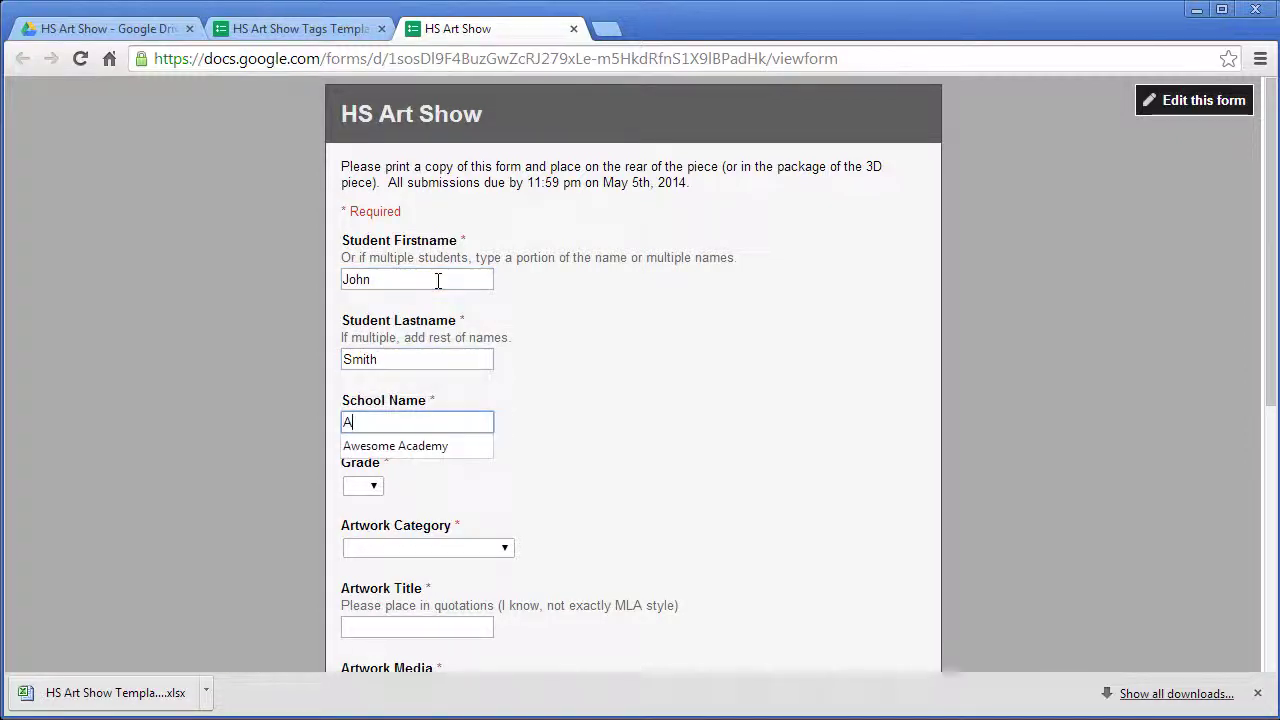
{"action": "type", "text": "wesome Acad"}
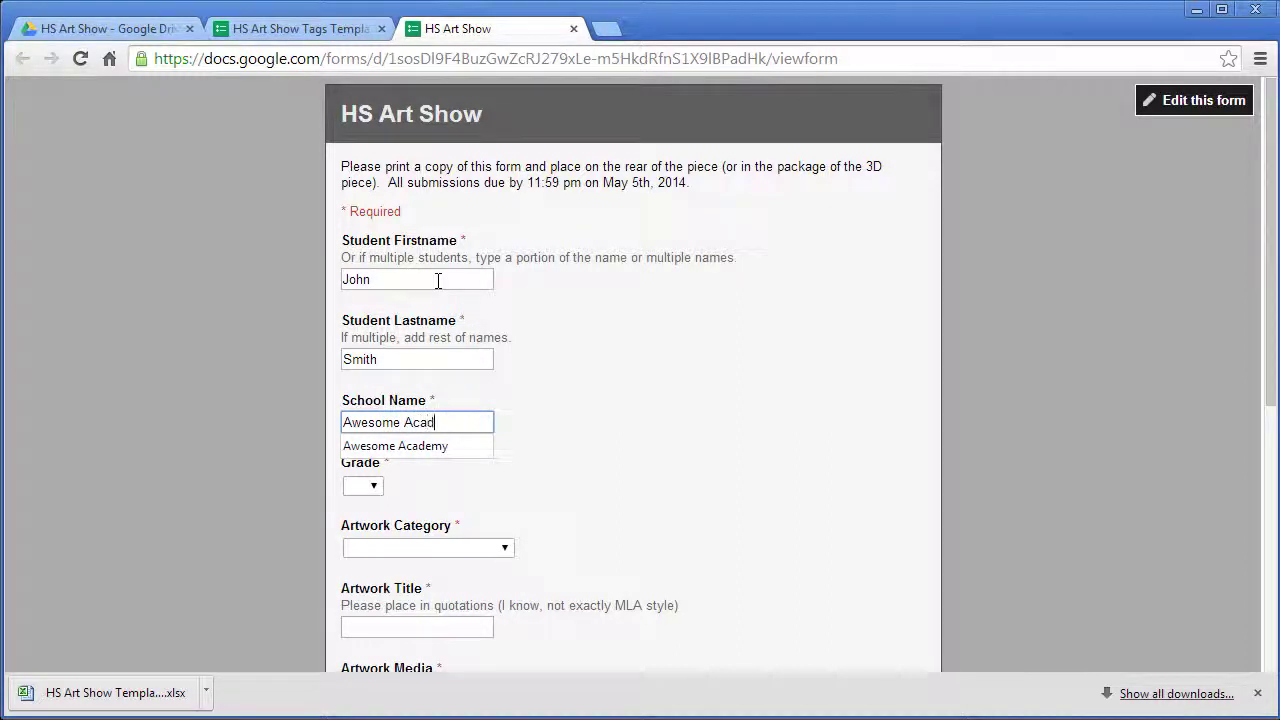
{"action": "type", "text": "emy"}
{"action": "key", "text": "Tab"}
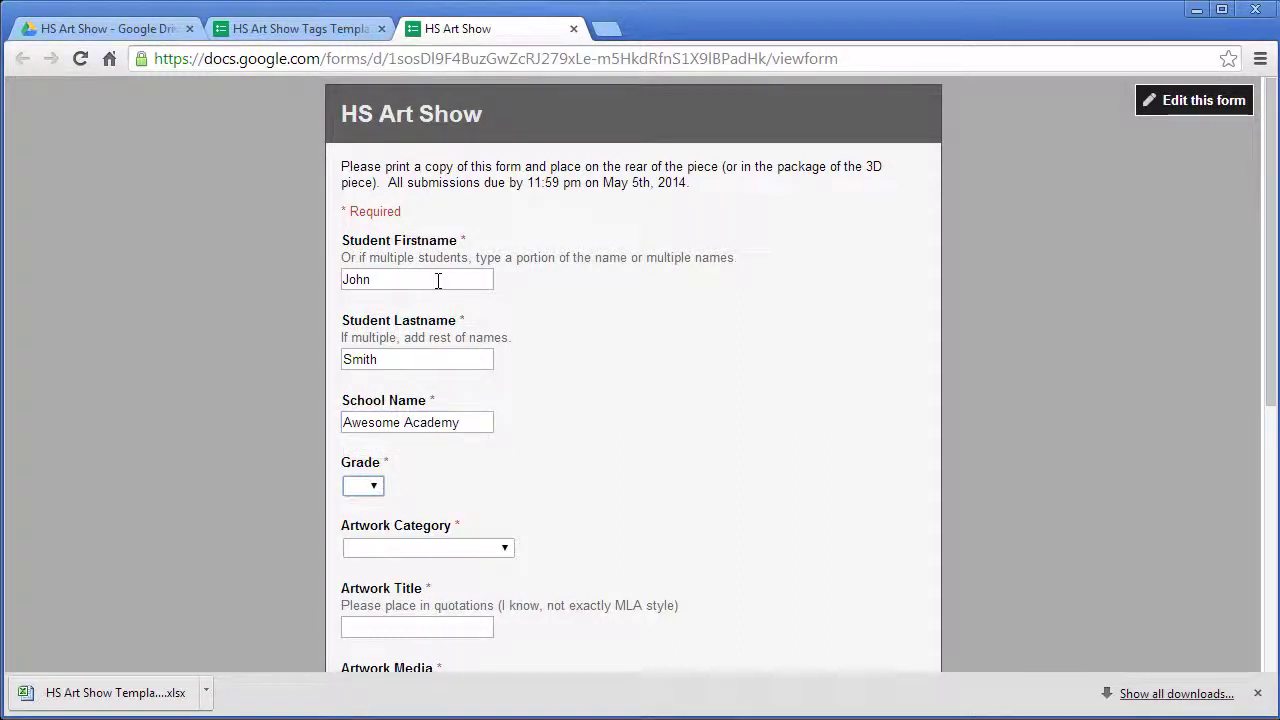
- Choose Multimedia/Fiber/Textiles as the artwork category and enter the title "Under the Bus"
{"action": "left_click", "coordinate": [494, 547]}
{"action": "left_click", "coordinate": [452, 668]}
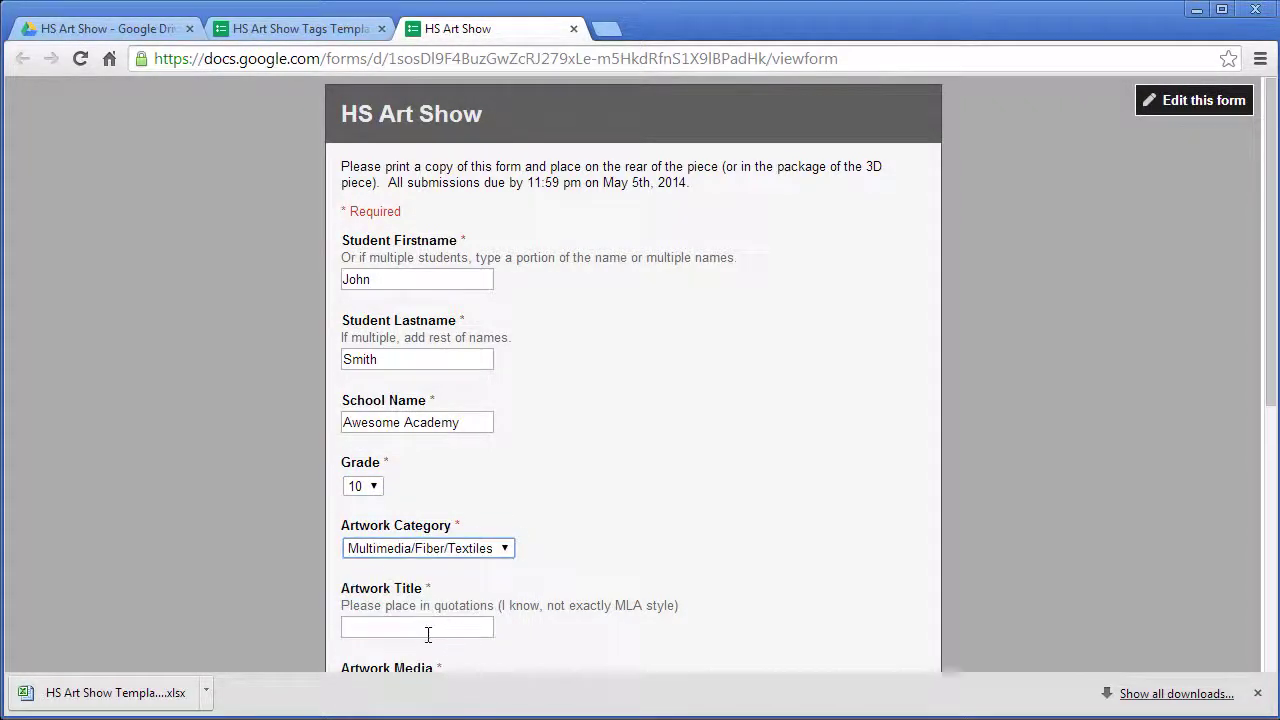
{"action": "left_click", "coordinate": [428, 630]}
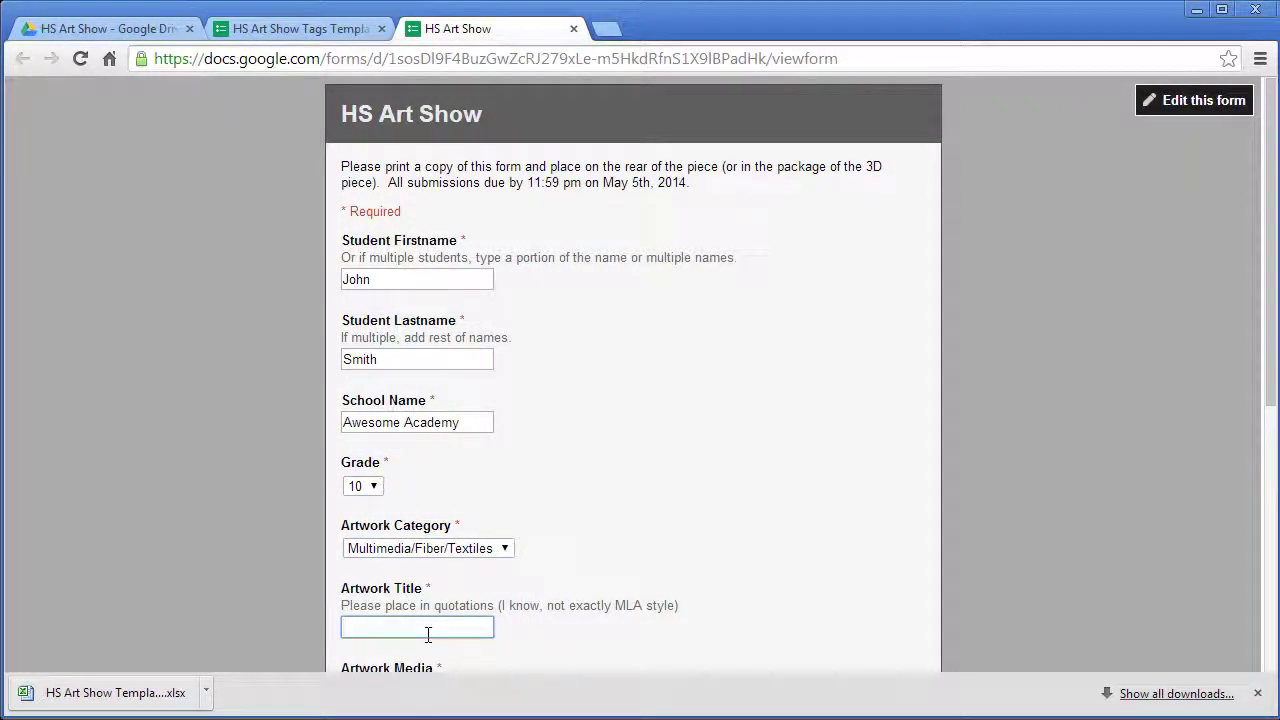
{"action": "type", "text": "\""}
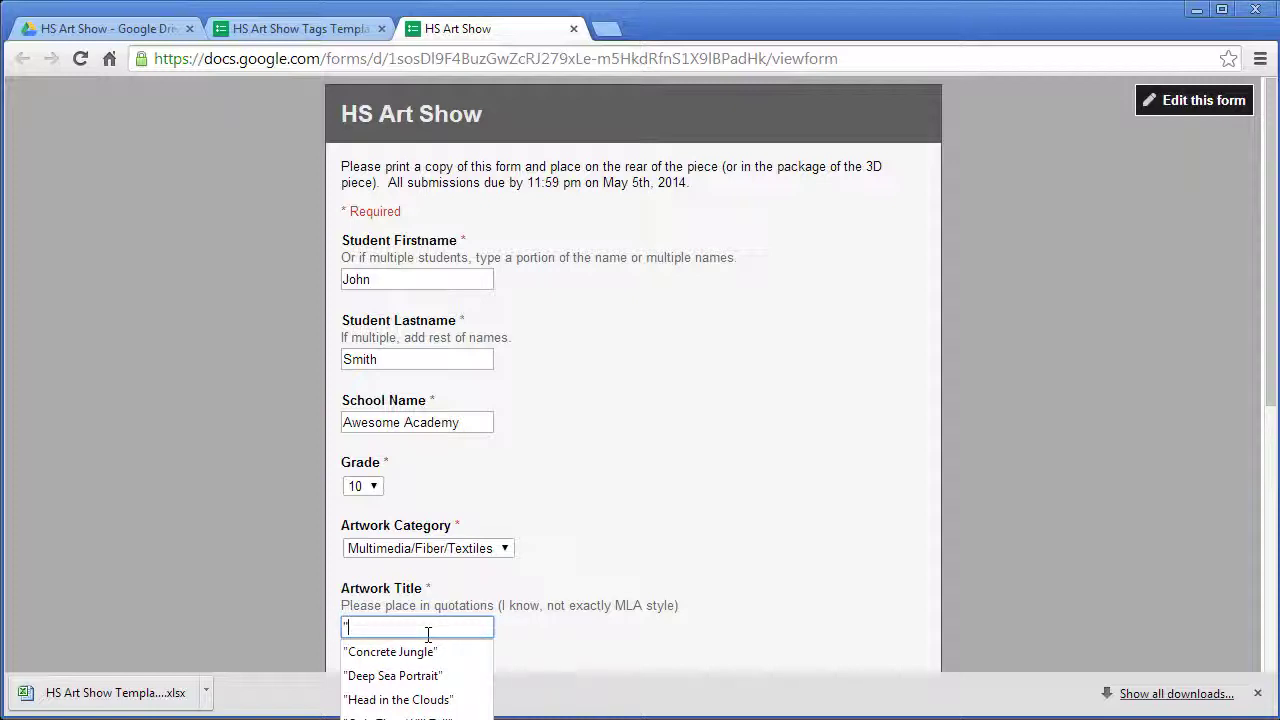
{"action": "type", "text": "Under the Bus"}
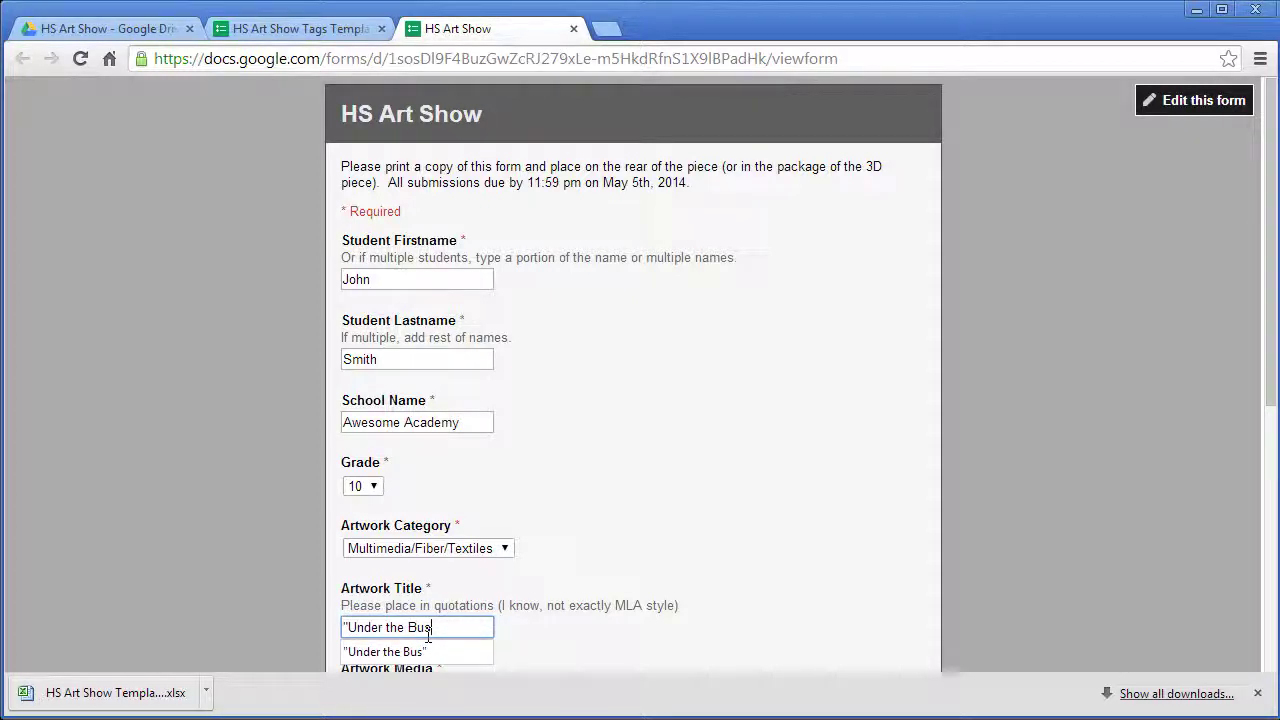
{"action": "type", "text": "\""}
{"action": "left_click", "coordinate": [634, 574]}
- Enter Iron and Glue as the artwork media and fill in the instructor's name
{"action": "scroll", "coordinate": [638, 575], "scroll_direction": "down", "scroll_amount": 2}
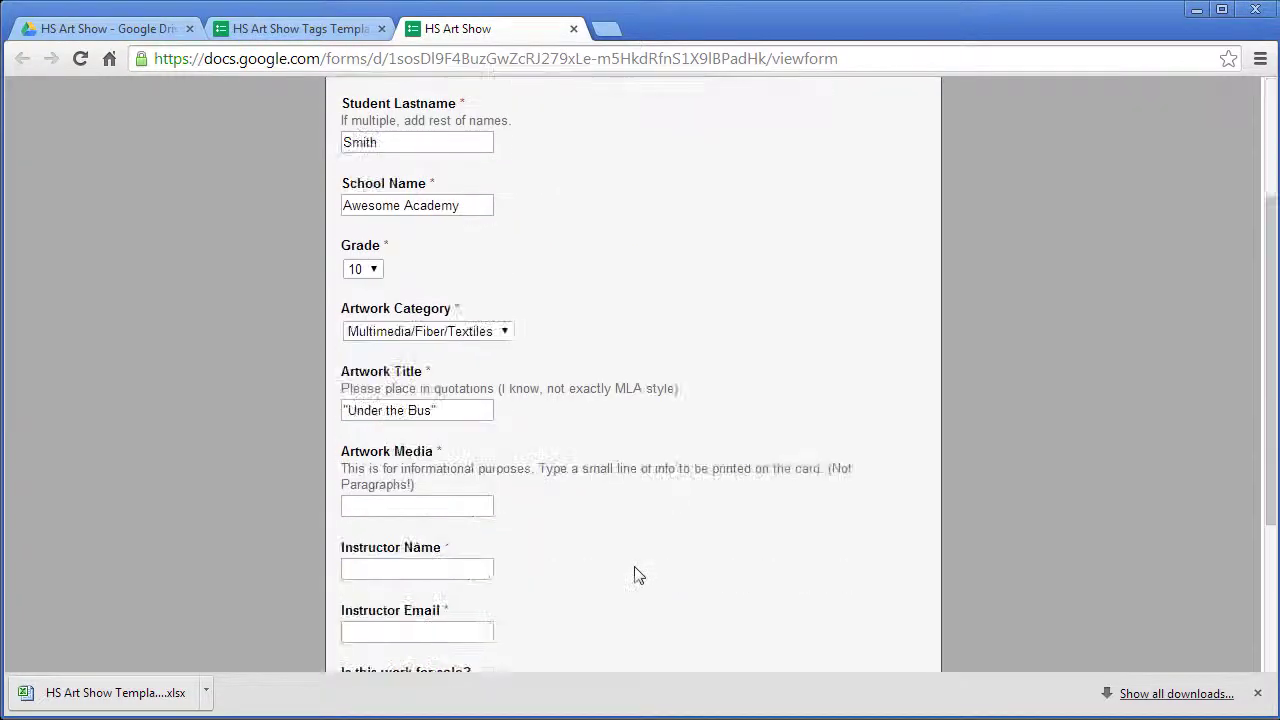
{"action": "left_click", "coordinate": [467, 508]}
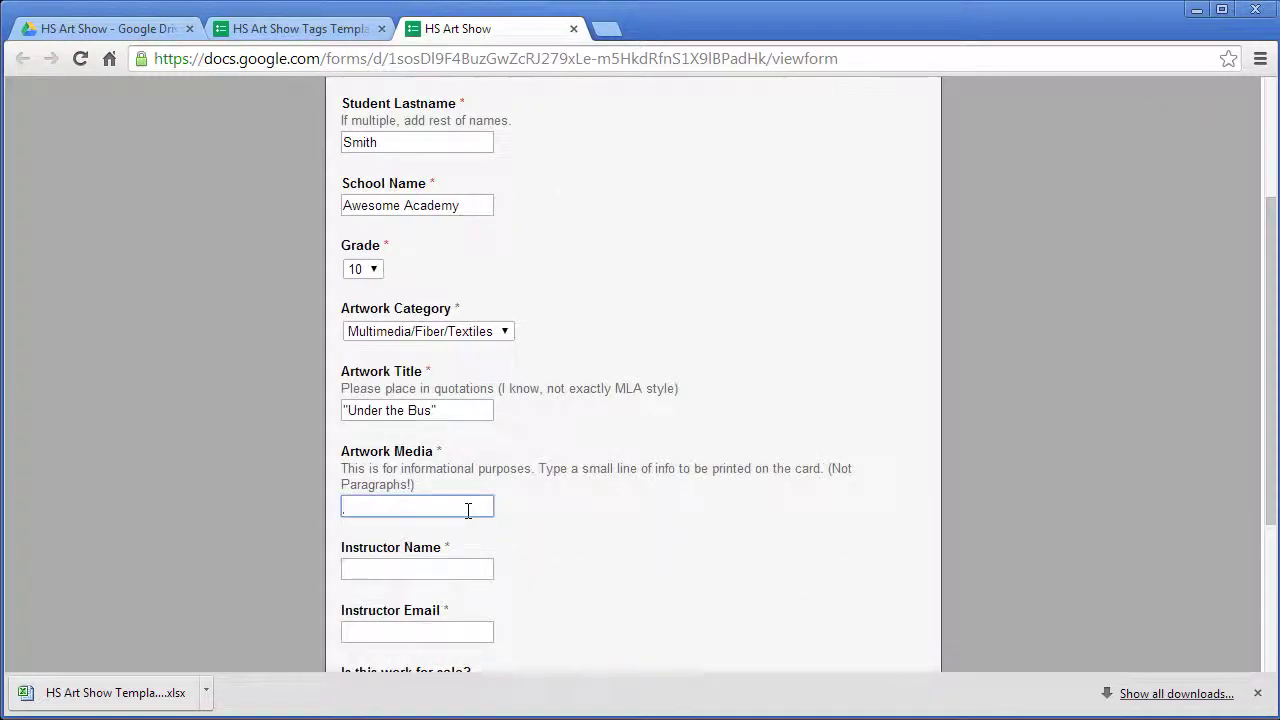
{"action": "type", "text": "Iron"}
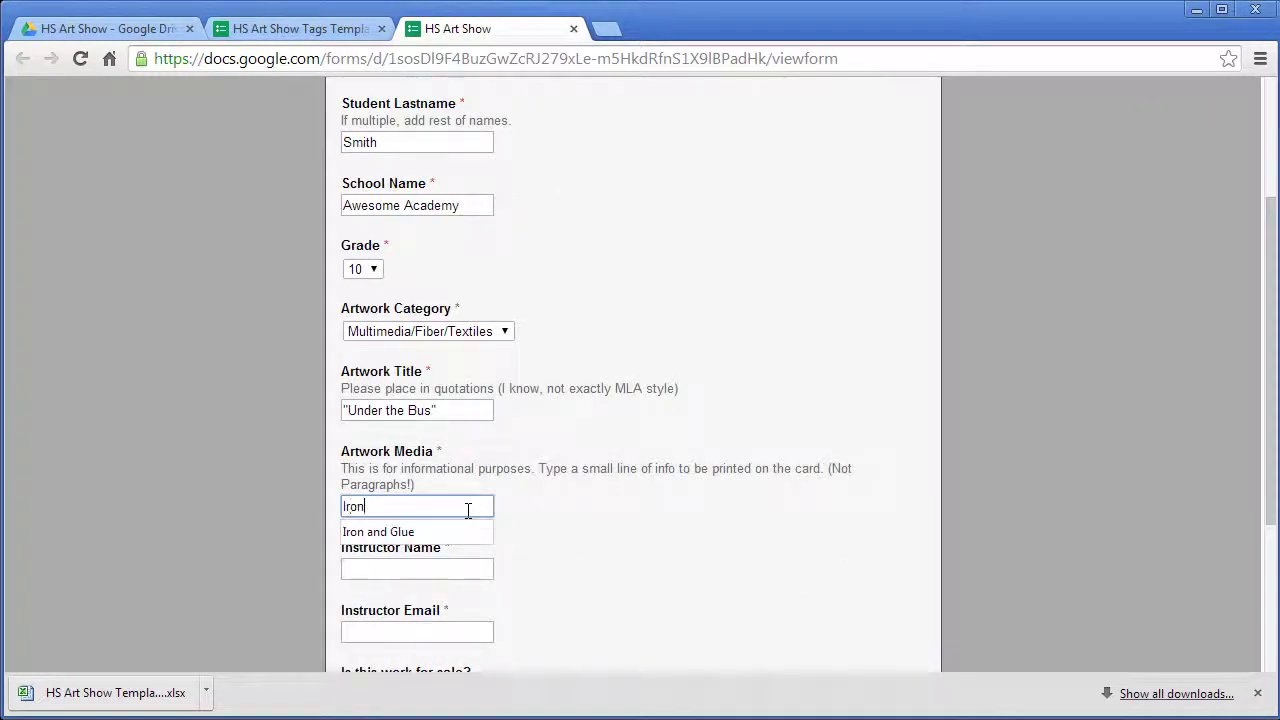
{"action": "type", "text": " and Glue"}
{"action": "left_click", "coordinate": [480, 569]}
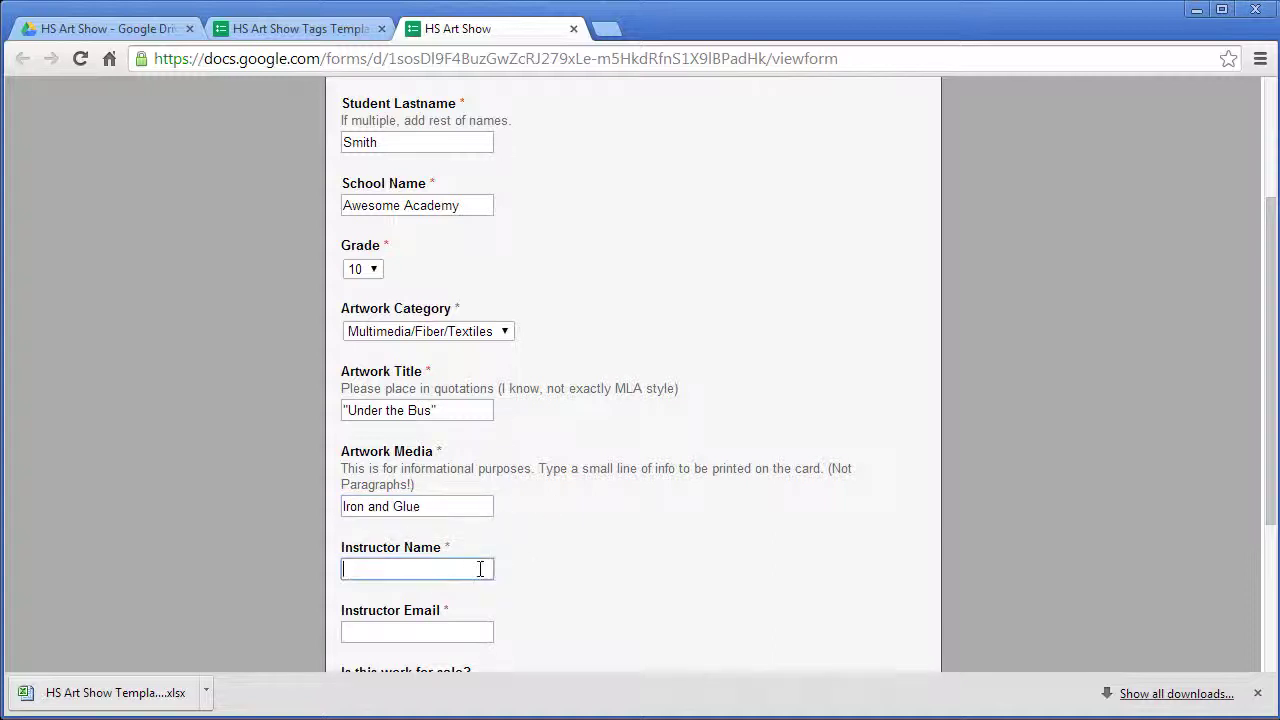
{"action": "type", "text": "Mr. Awes"}
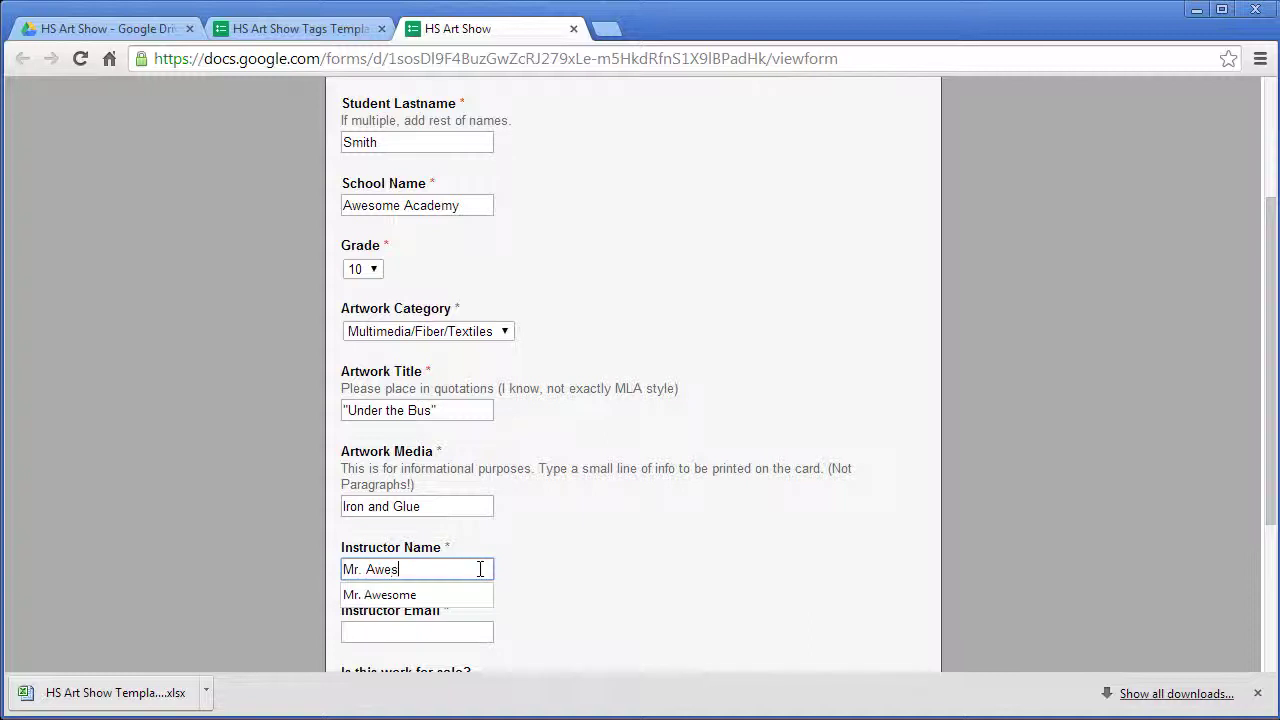
{"action": "type", "text": "ome"}
{"action": "left_click", "coordinate": [478, 631]}
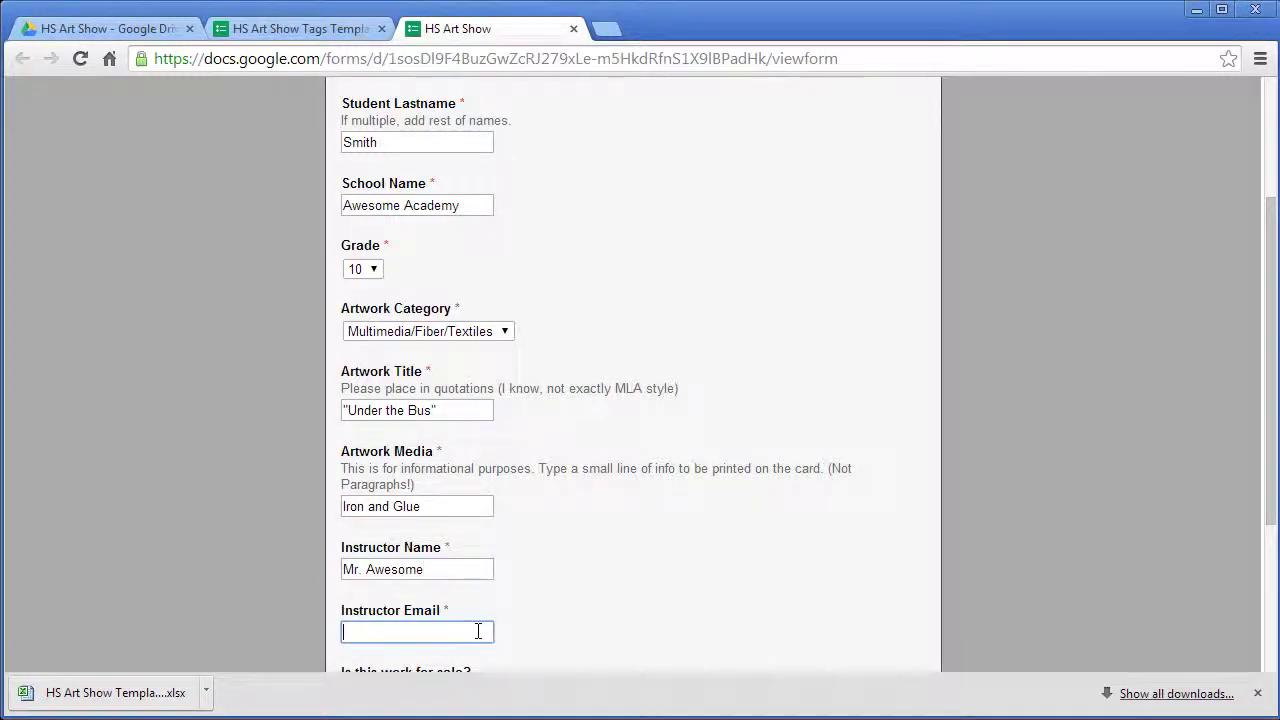
{"action": "type", "text": "Awes"}
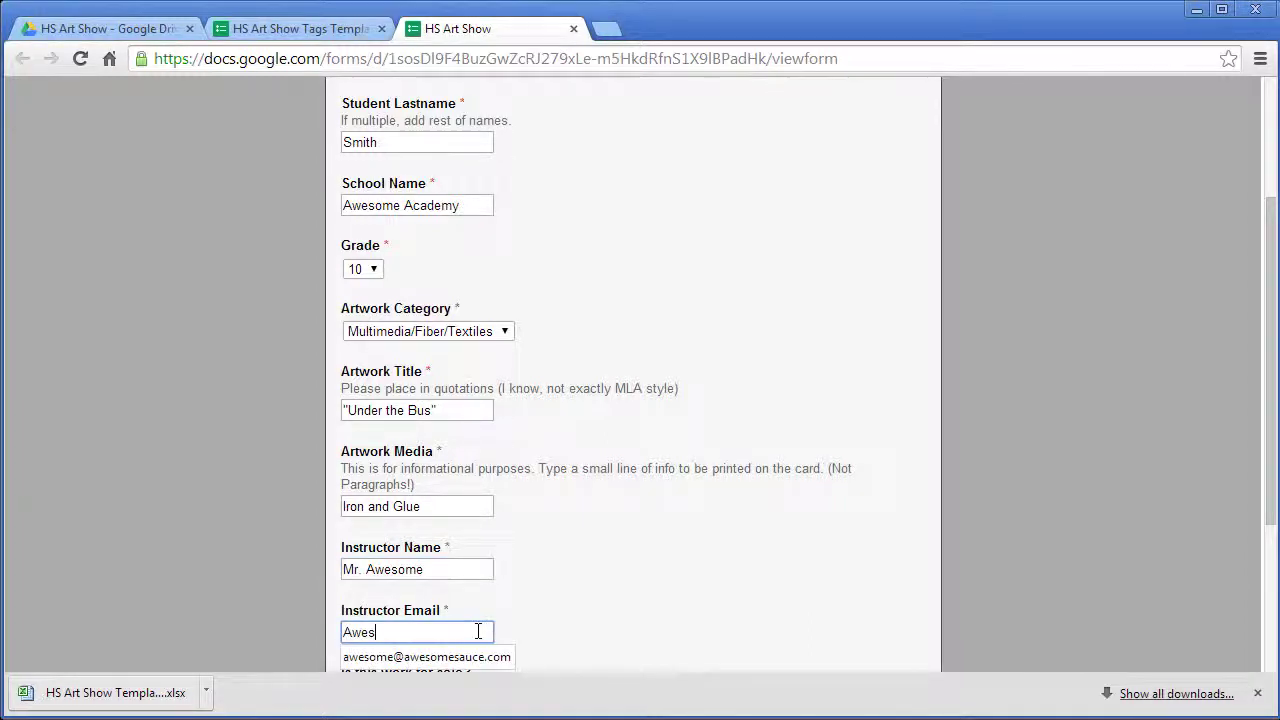
{"action": "type", "text": "ome"}
- Complete the instructor's e-mail answer with its domain so it is a valid address
{"action": "left_click", "coordinate": [620, 570]}
{"action": "scroll", "coordinate": [614, 581], "scroll_direction": "down", "scroll_amount": 2}
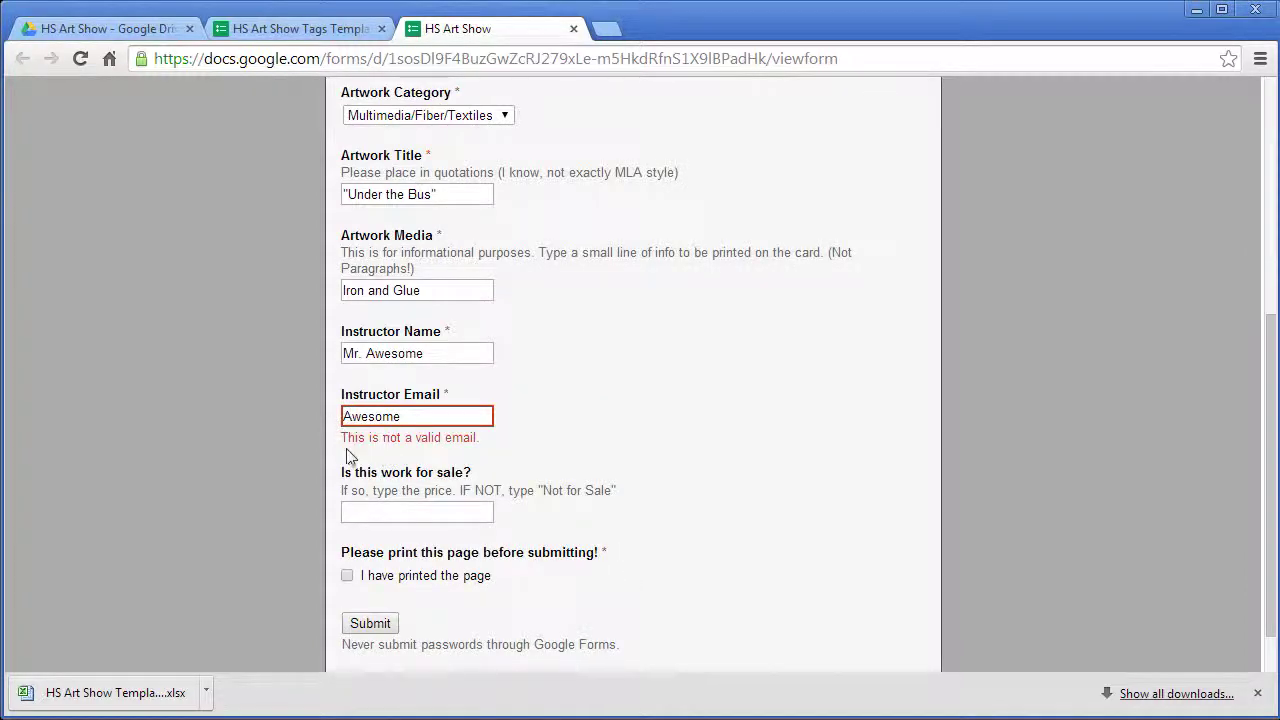
{"action": "left_click", "coordinate": [456, 417]}
{"action": "type", "text": "@"}
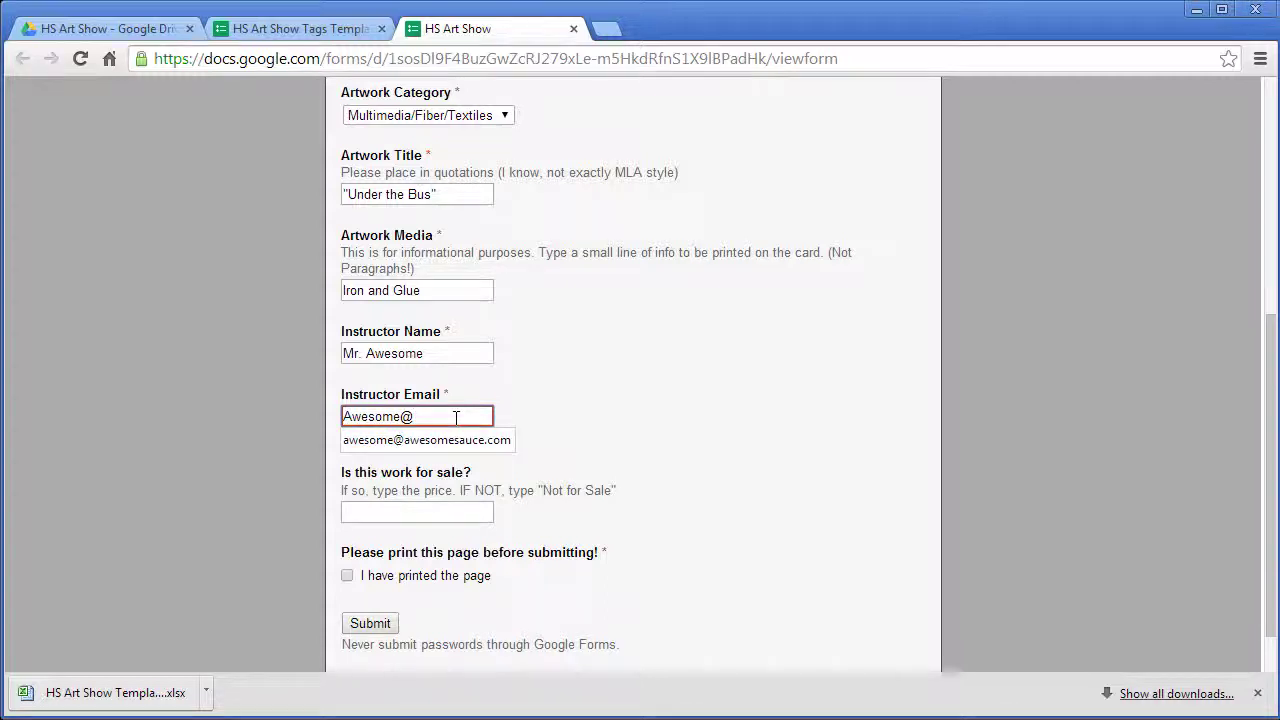
{"action": "type", "text": "awesome"}
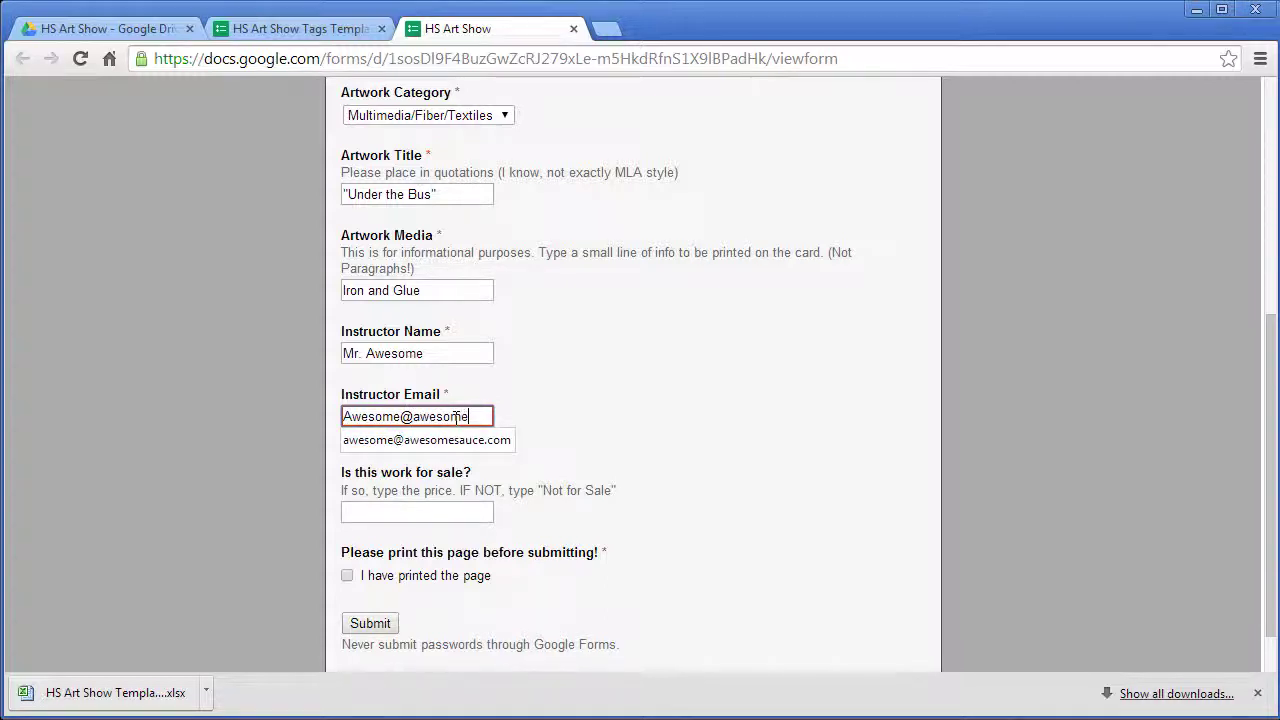
{"action": "type", "text": "sauce.com"}
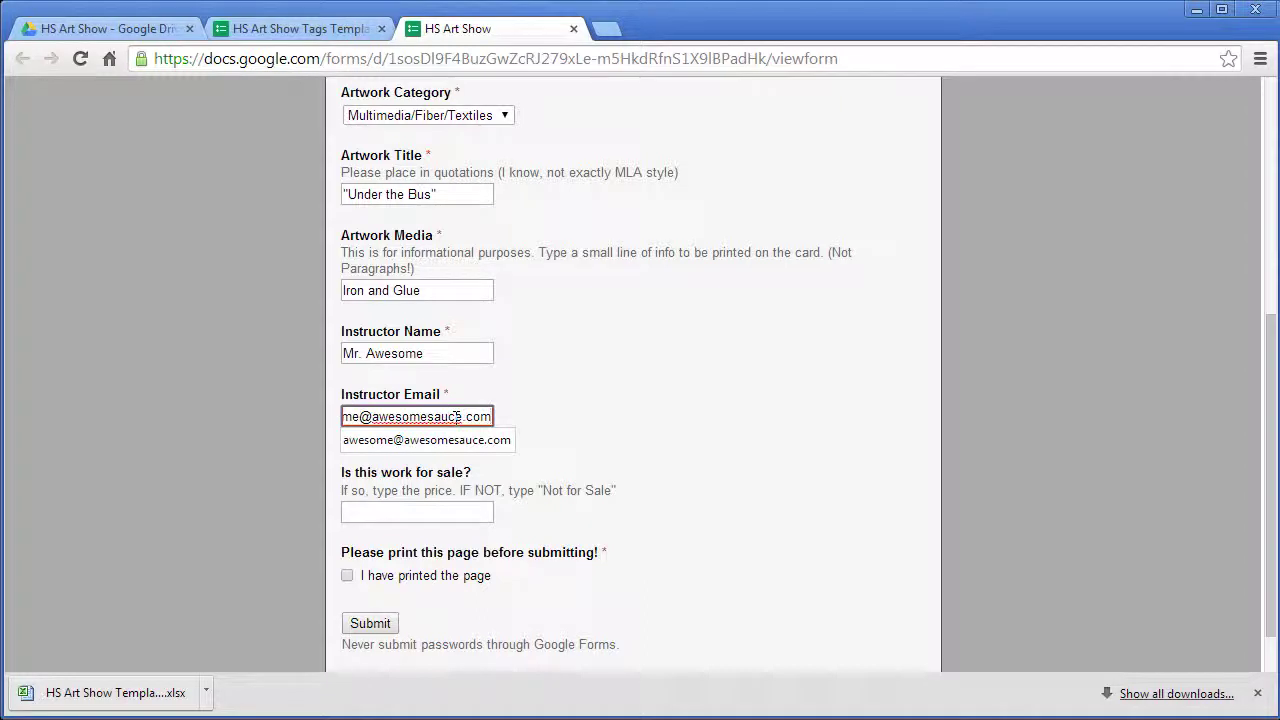
- Enter $8.95 as the artwork's sale price
{"action": "left_click", "coordinate": [438, 516]}
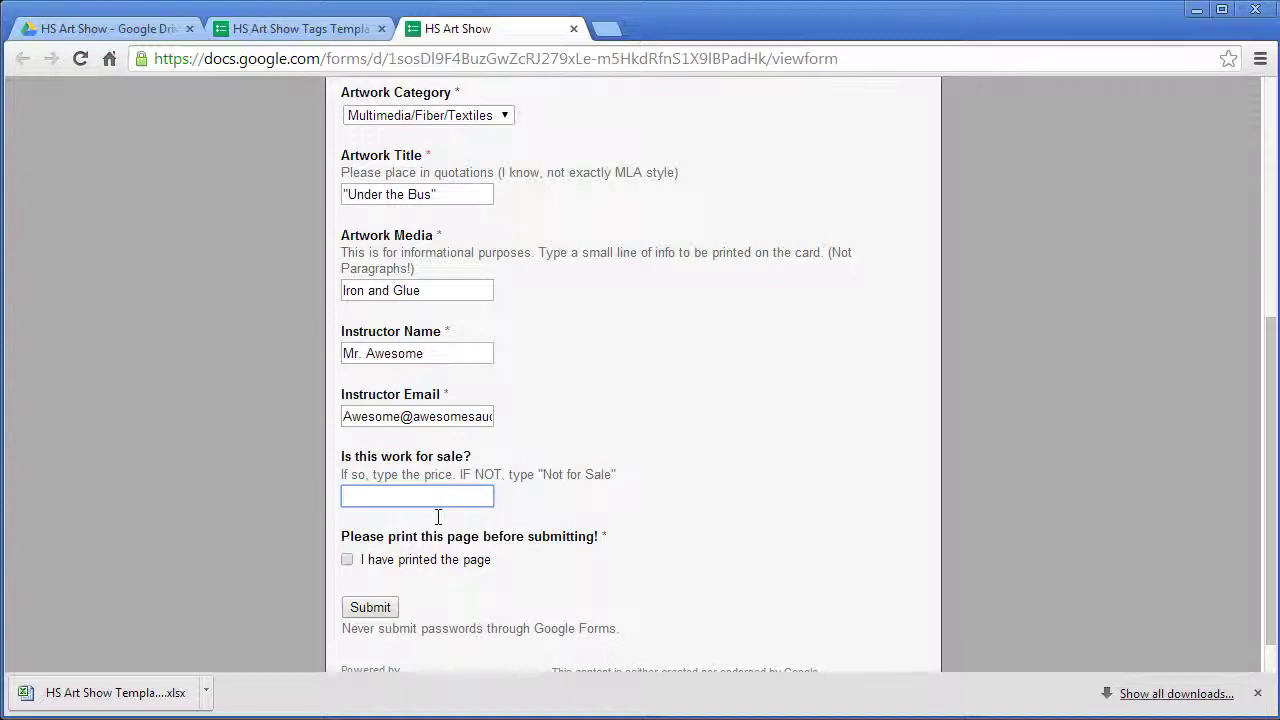
{"action": "type", "text": "$8."}
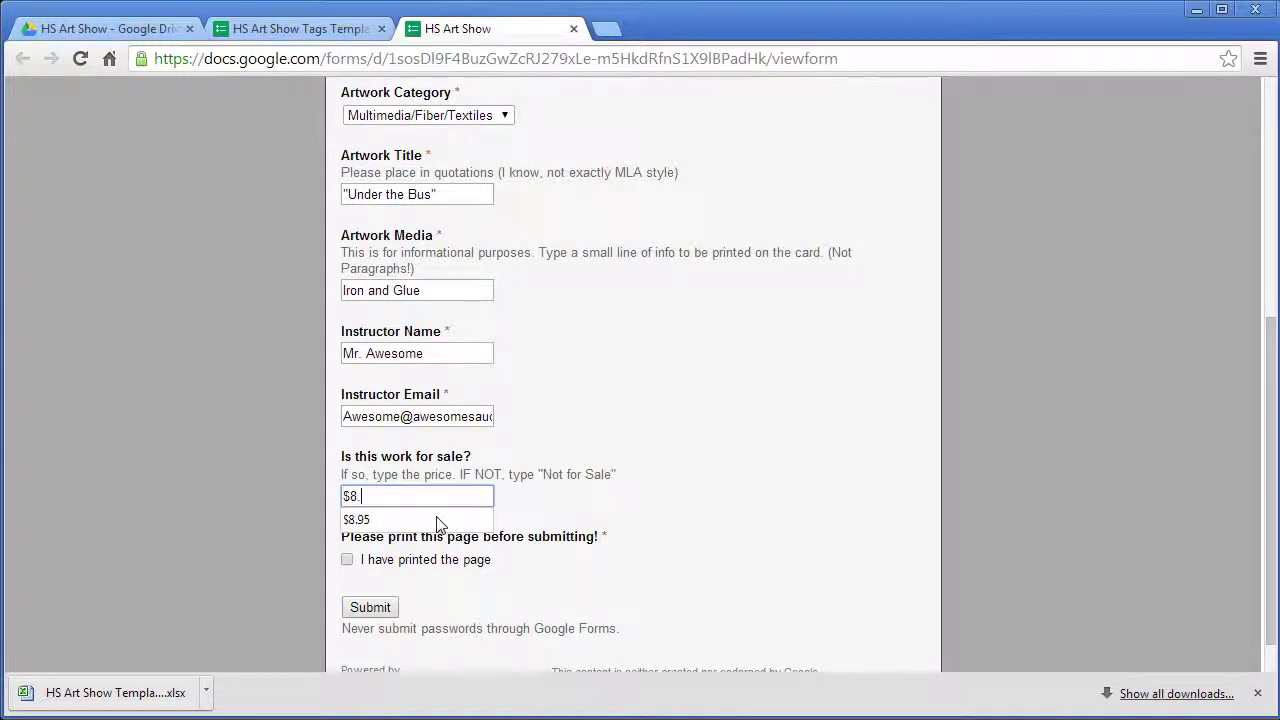
{"action": "type", "text": "95"}
{"action": "key", "text": "Escape"}
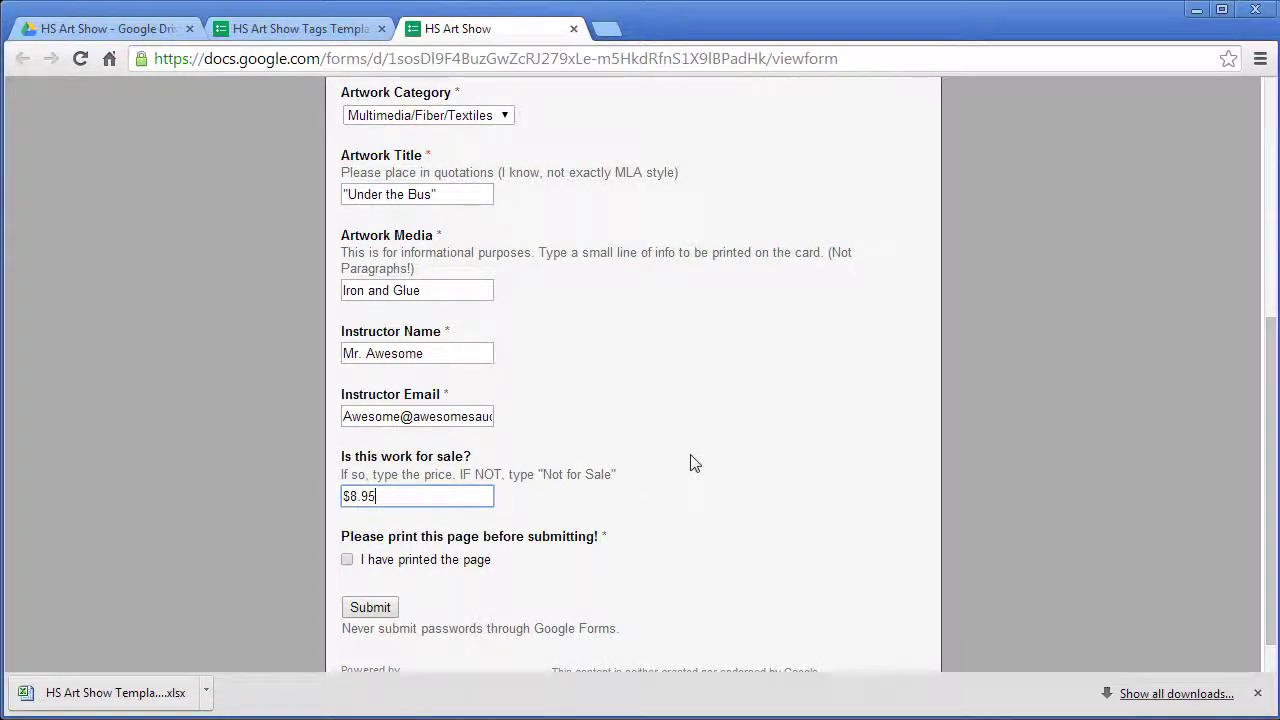
{"action": "key", "text": "Tab"}
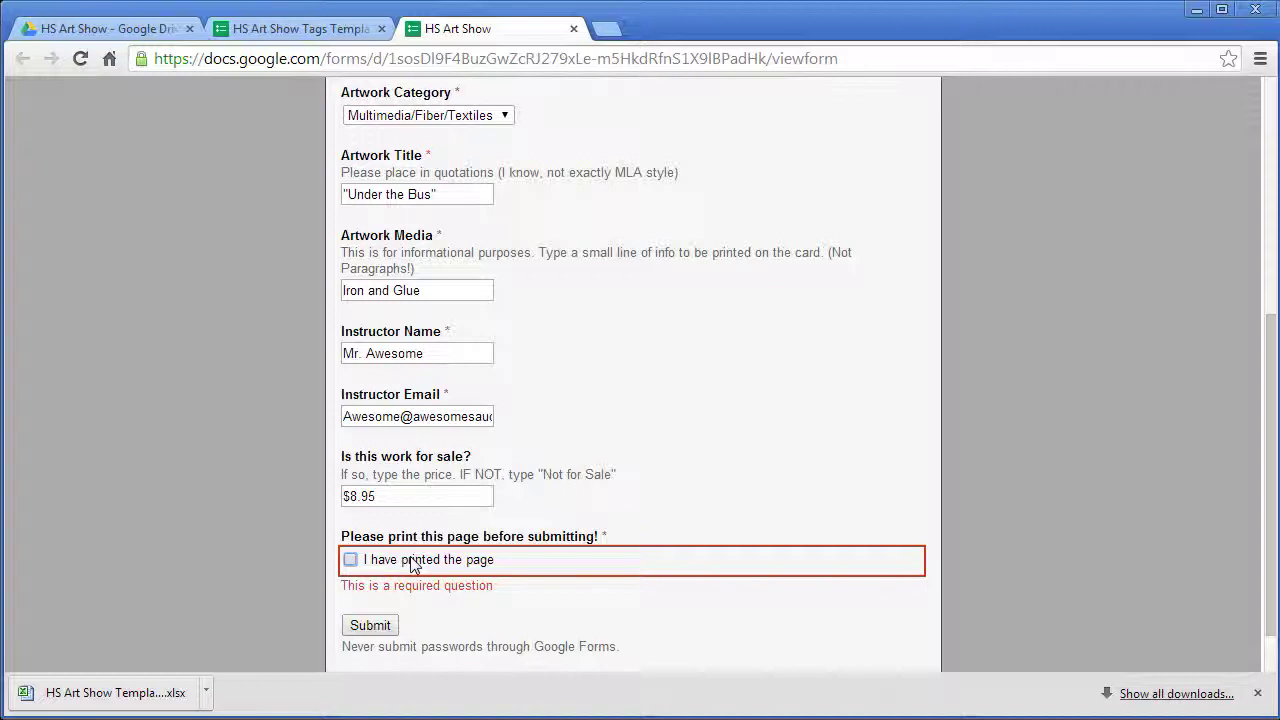
- Print page 1 of the filled form to PDF as HS Art Show.pdf in the GD_Art_Tags folder
{"action": "left_click", "coordinate": [1260, 58]}
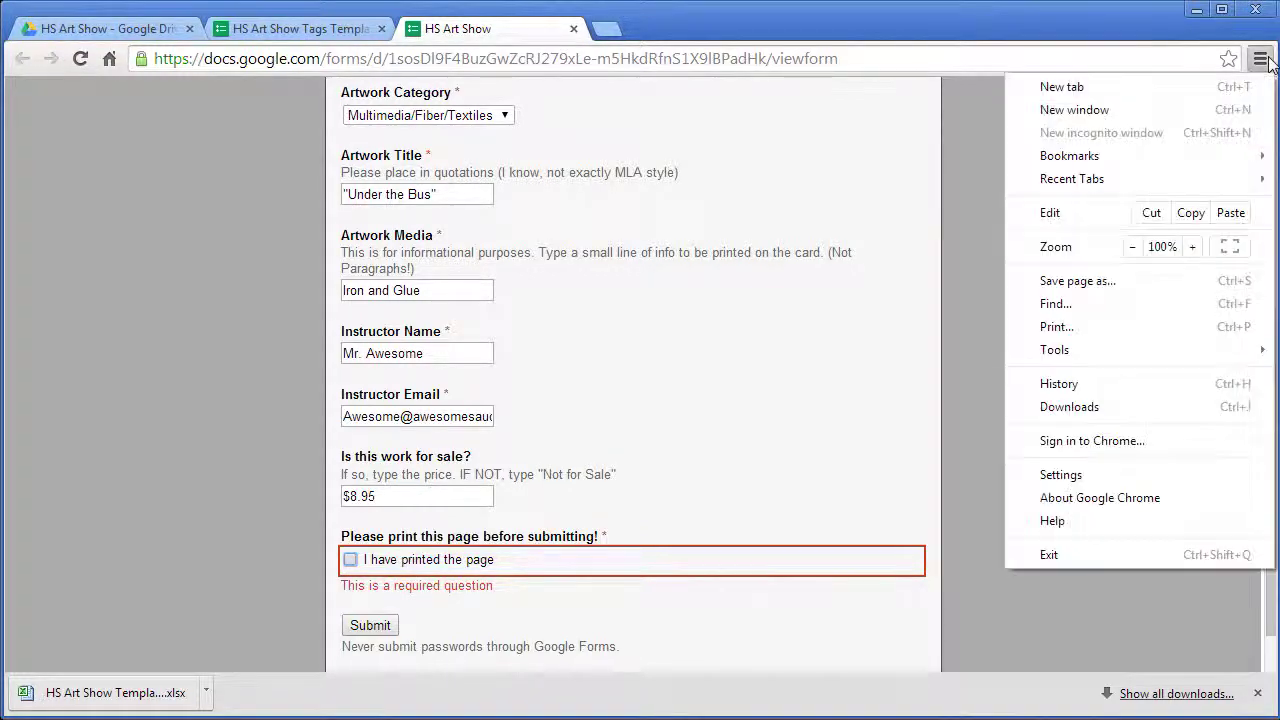
{"action": "left_click", "coordinate": [1150, 326]}
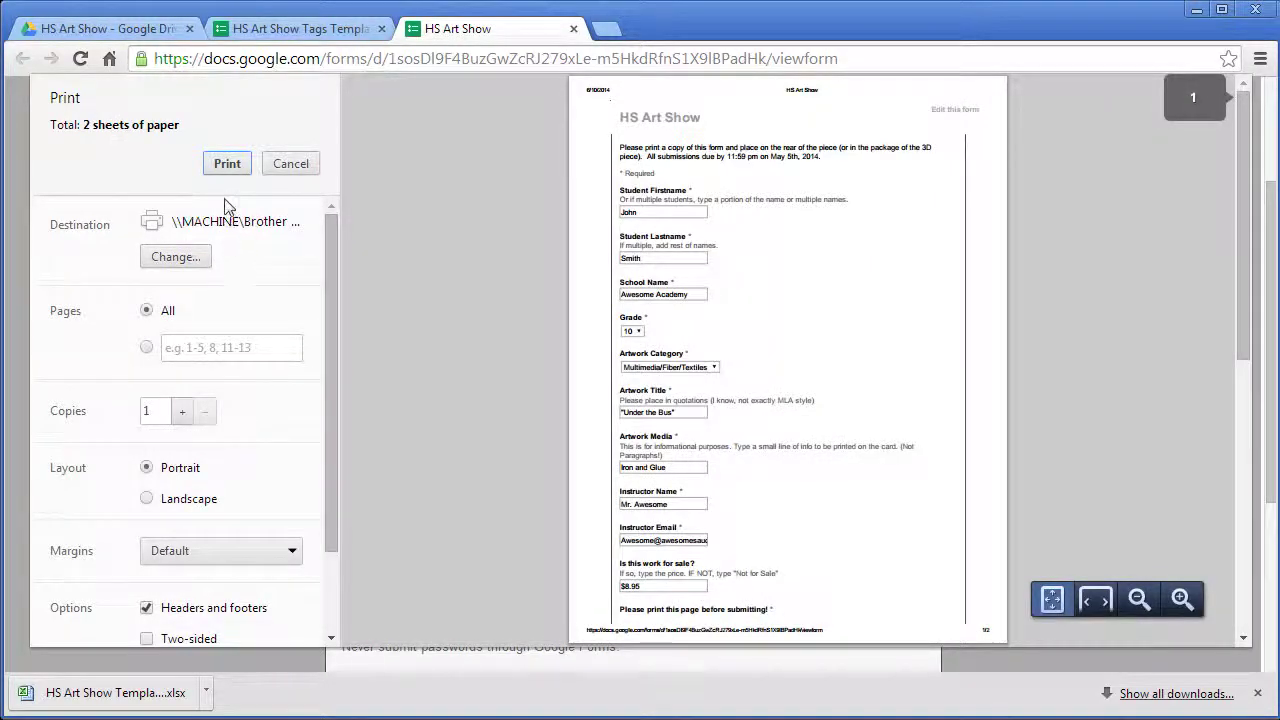
{"action": "left_click", "coordinate": [190, 256]}
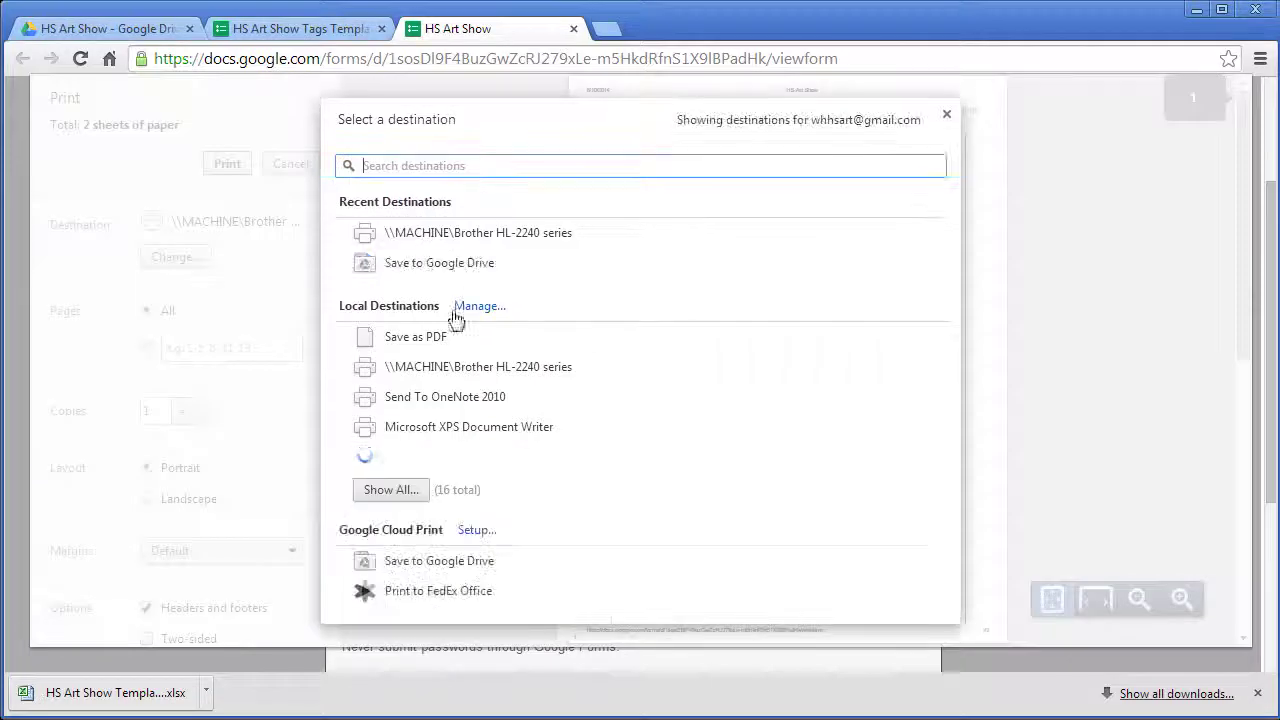
{"action": "left_click", "coordinate": [391, 334]}
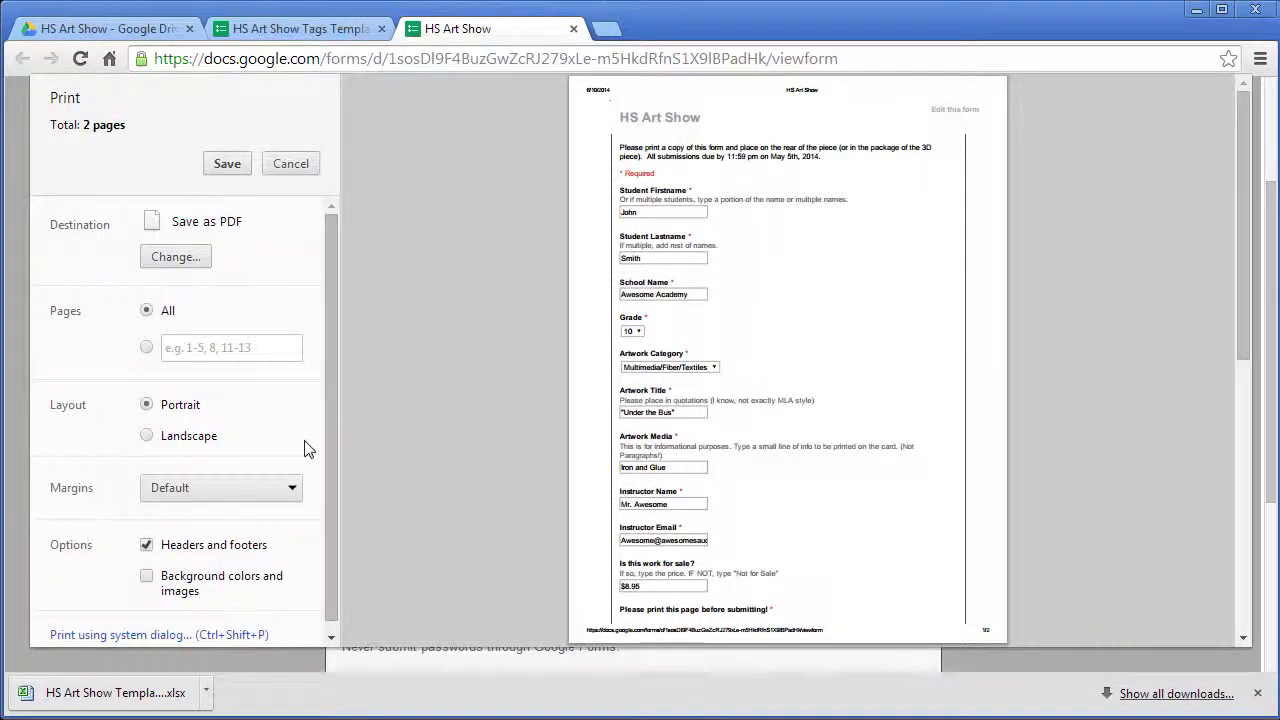
{"action": "left_click", "coordinate": [148, 349]}
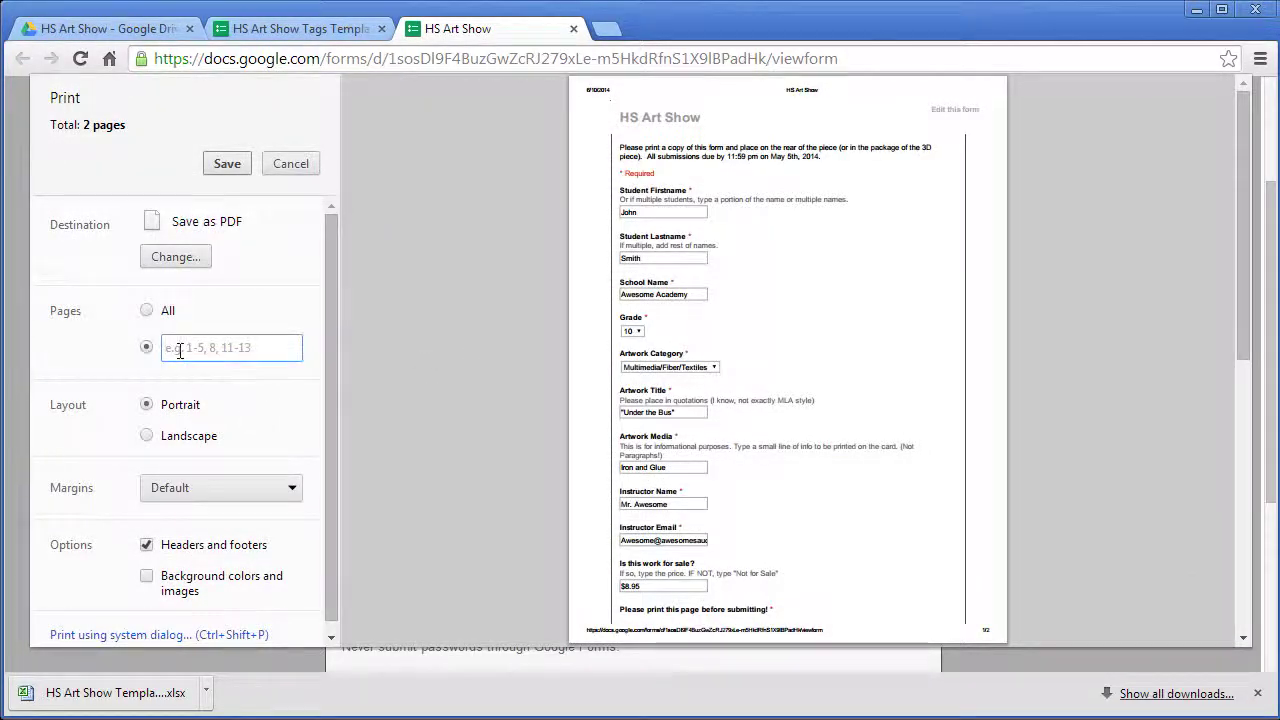
{"action": "type", "text": "1"}
{"action": "left_click", "coordinate": [225, 168]}
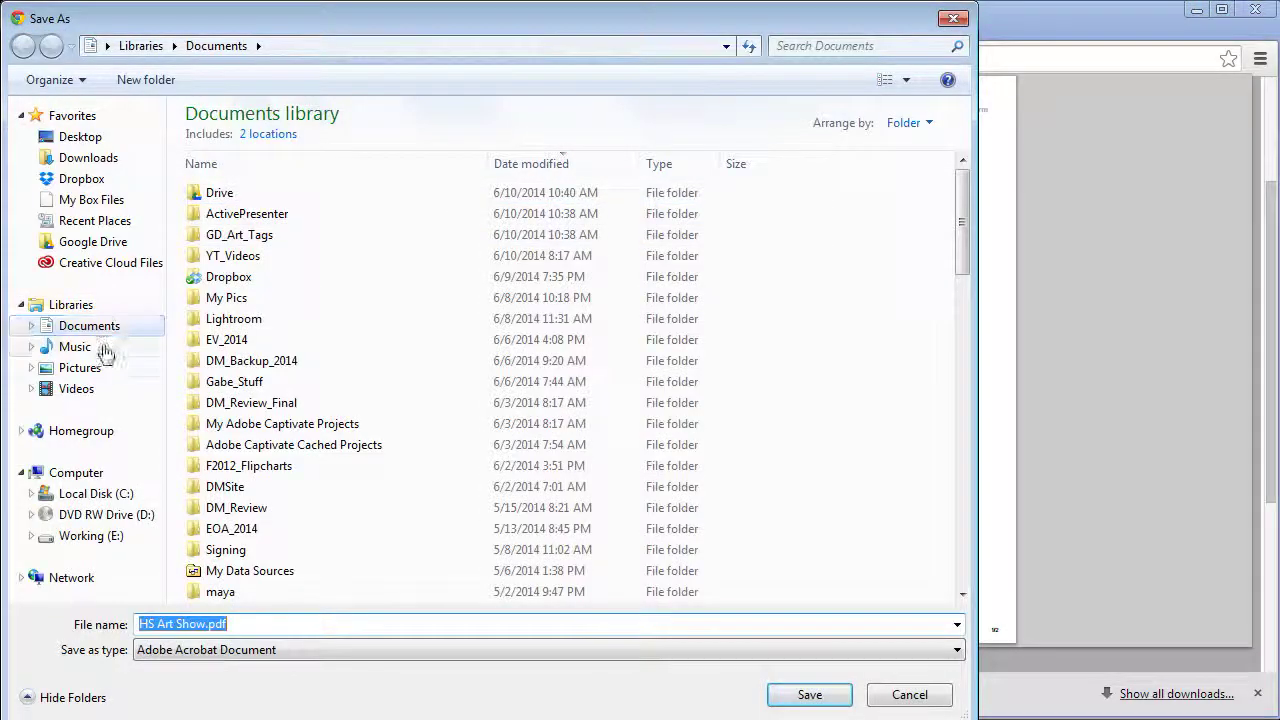
{"action": "left_click", "coordinate": [215, 234]}
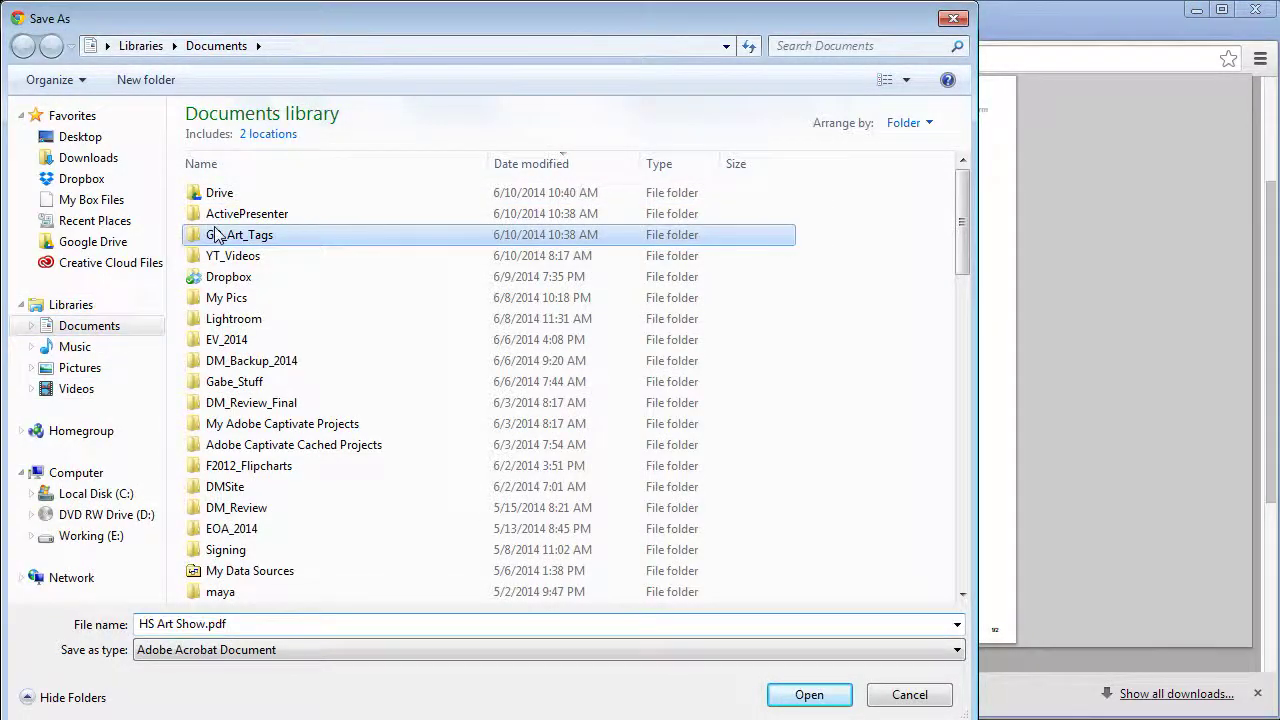
{"action": "double_click", "coordinate": [215, 234]}
{"action": "left_click", "coordinate": [809, 694]}
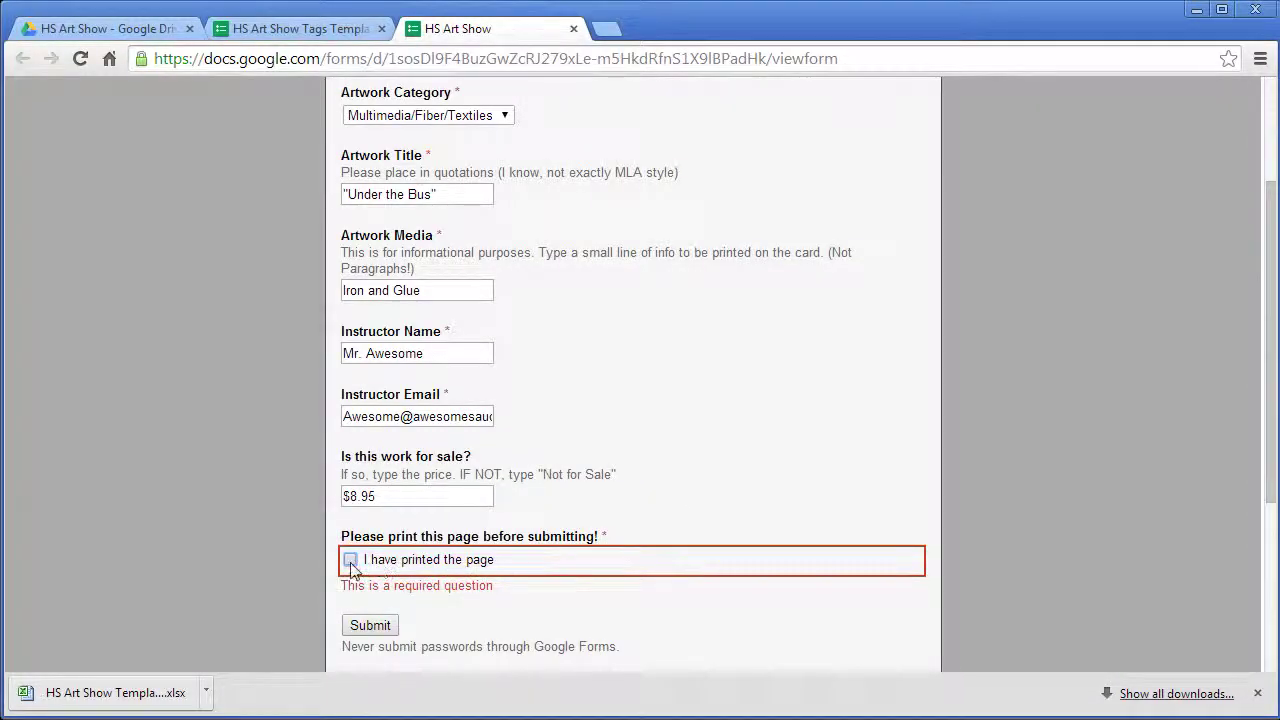
- Confirm the page was printed, submit the response, and return to the HS Art Show Tags Template editor
{"action": "left_click", "coordinate": [348, 560]}
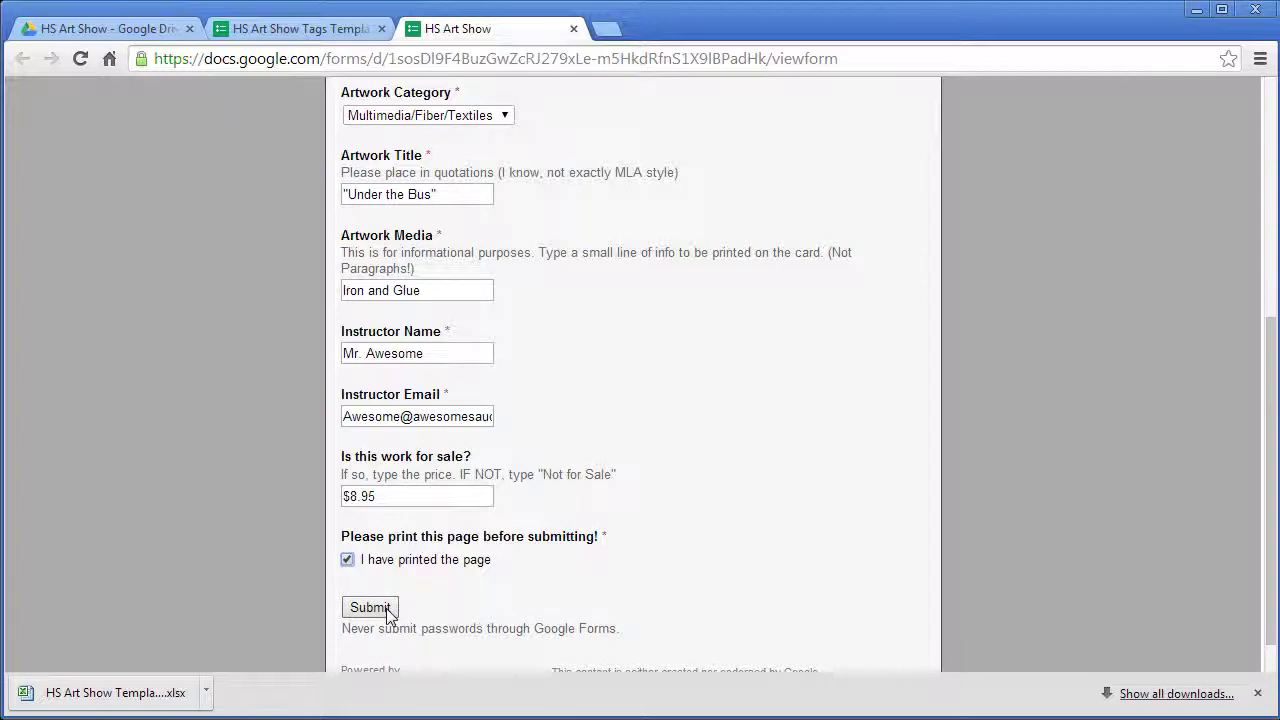
{"action": "left_click", "coordinate": [370, 608]}
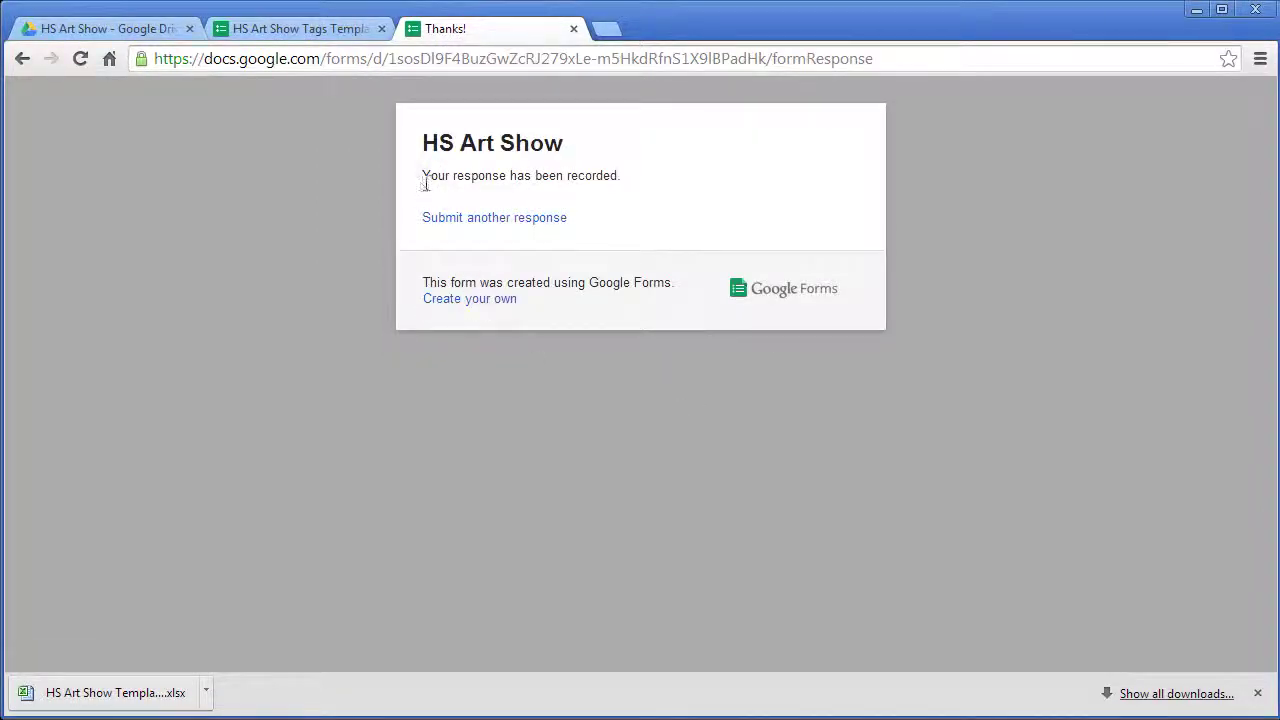
{"action": "left_click_drag", "start_coordinate": [424, 183], "coordinate": [626, 176]}
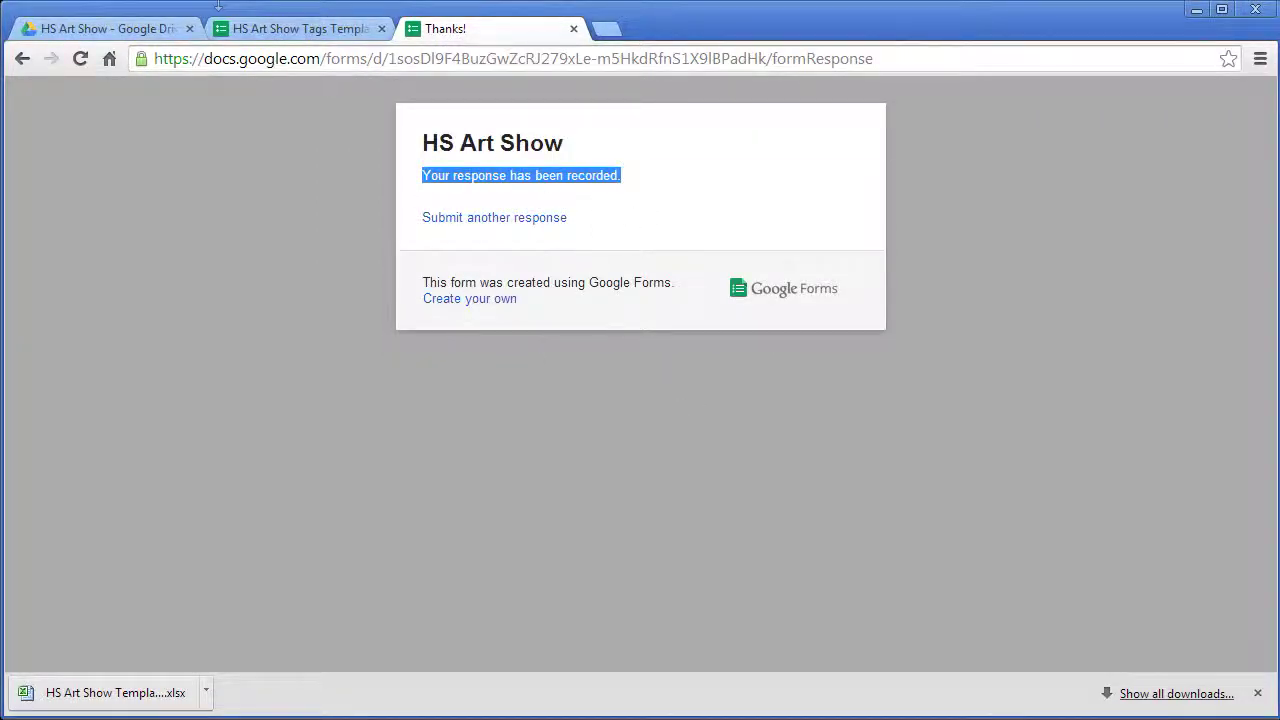
{"action": "left_click", "coordinate": [265, 31]}
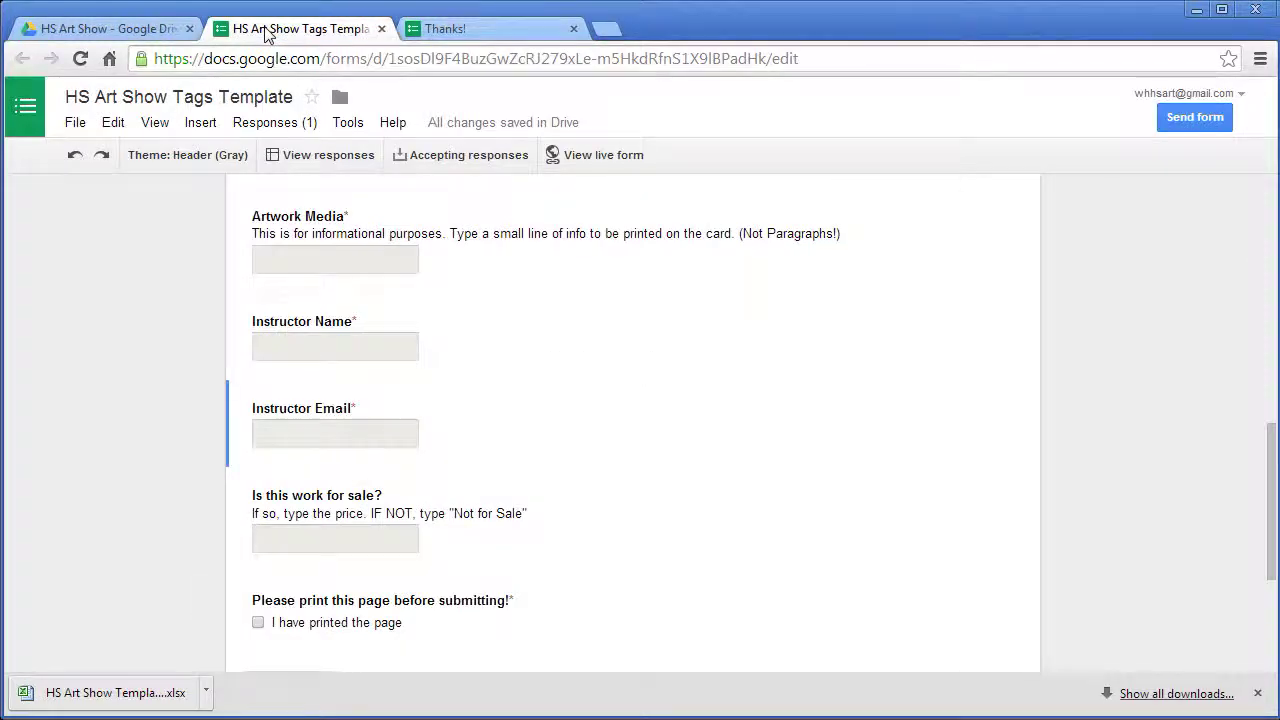
{"action": "scroll", "coordinate": [643, 300], "scroll_direction": "up", "scroll_amount": 8}
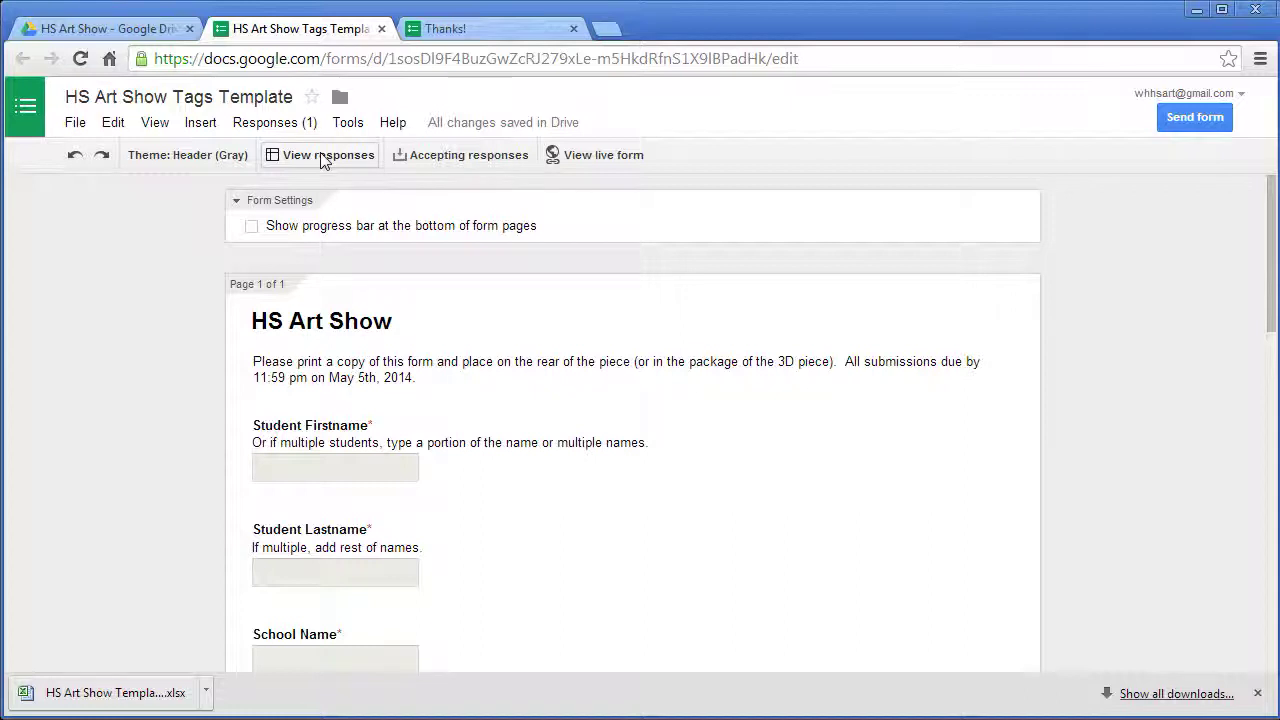
- Download the responses spreadsheet from Google Sheets as a Microsoft Excel (.xlsx) workbook
{"action": "left_click", "coordinate": [321, 157]}
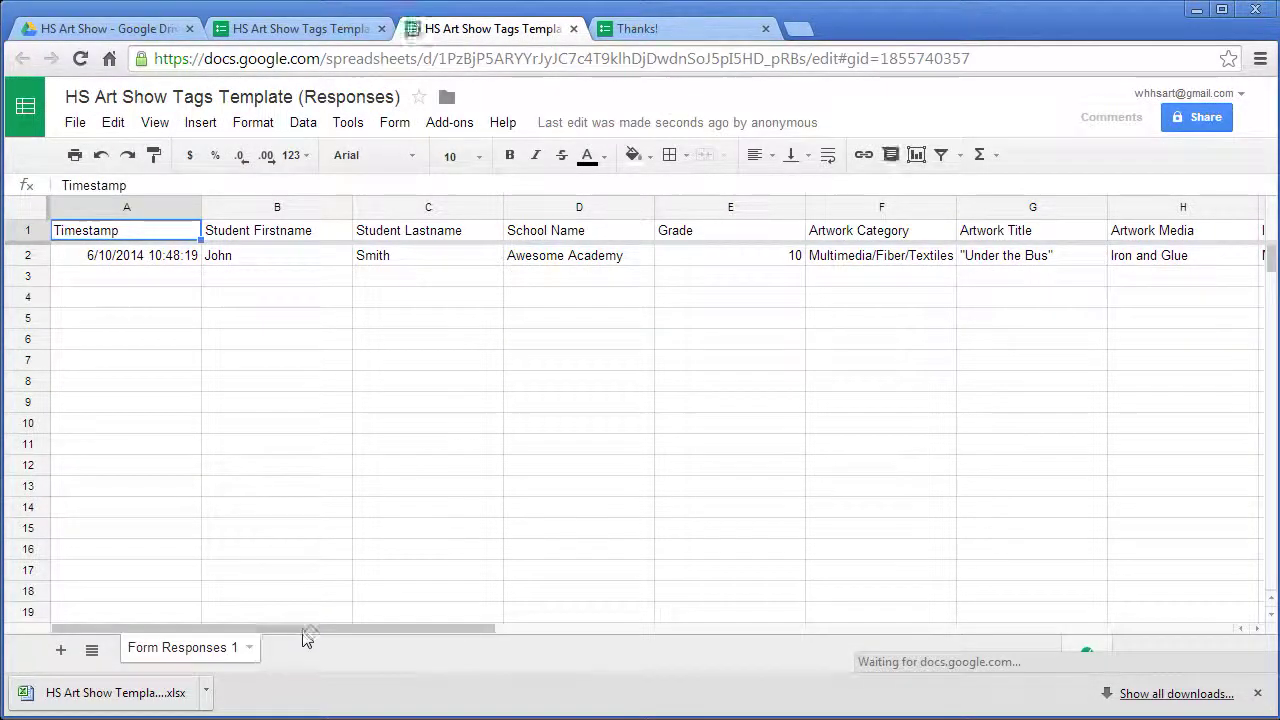
{"action": "left_click_drag", "start_coordinate": [337, 630], "coordinate": [298, 604]}
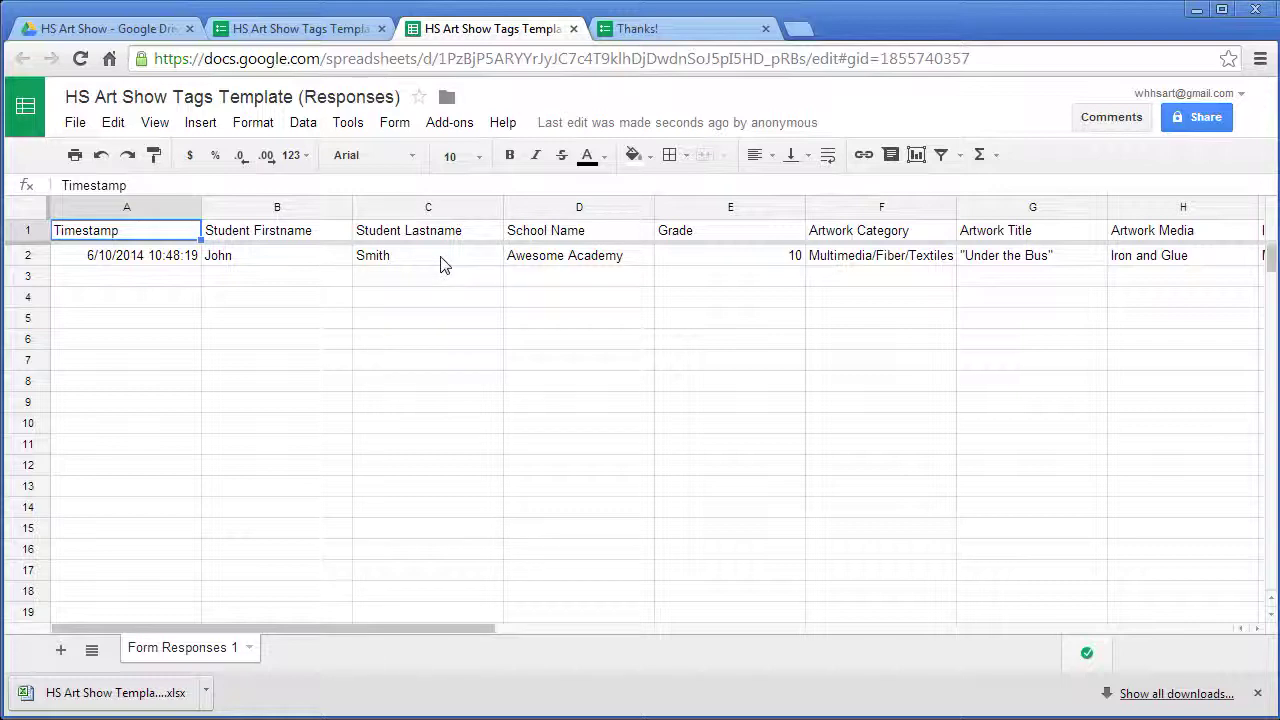
{"action": "left_click", "coordinate": [75, 124]}
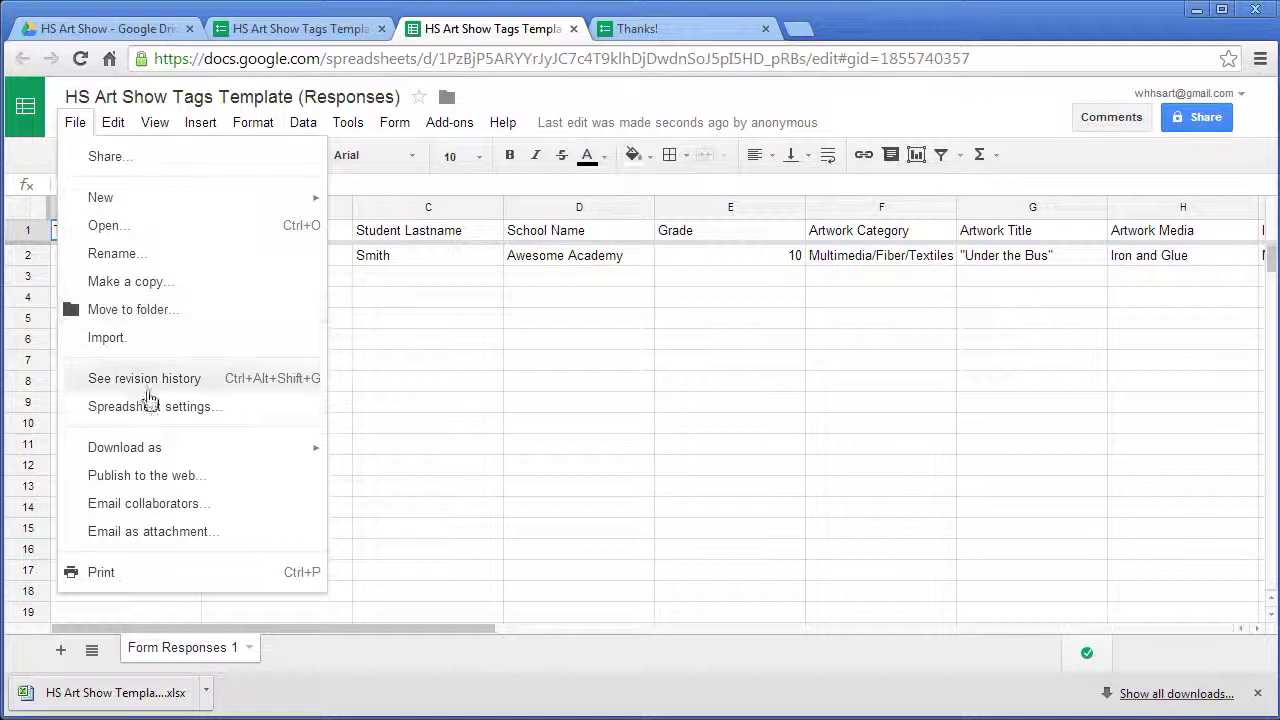
{"action": "mouse_move", "coordinate": [180, 452]}
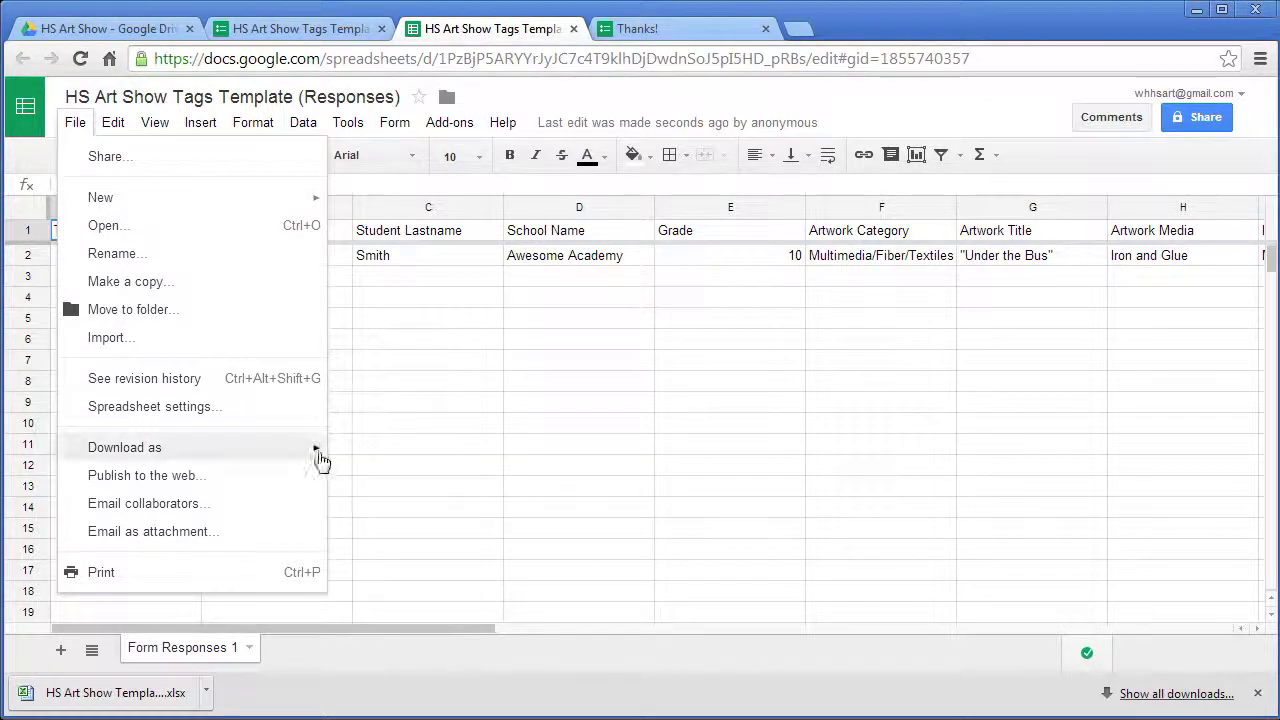
{"action": "left_click", "coordinate": [370, 460]}
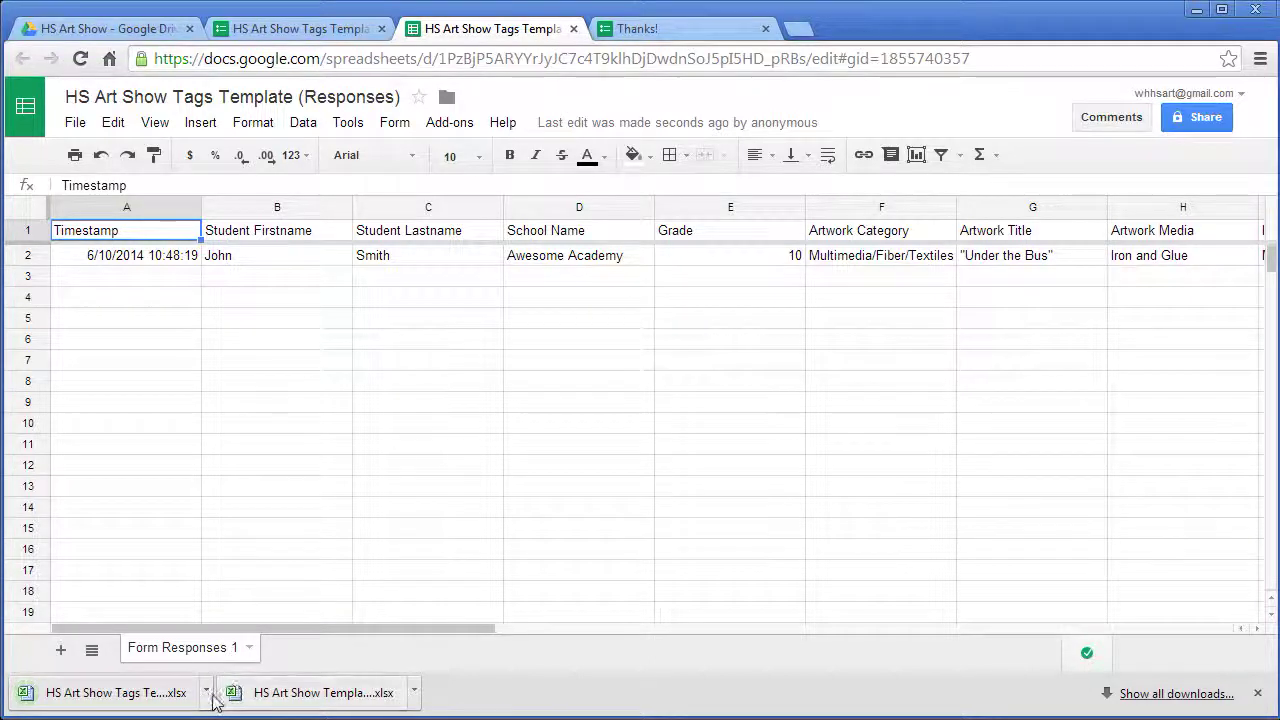
- Open HS Art Show Tags Template (Responses).xlsx from the GD_Art_Tags download folder
{"action": "left_click", "coordinate": [208, 695]}
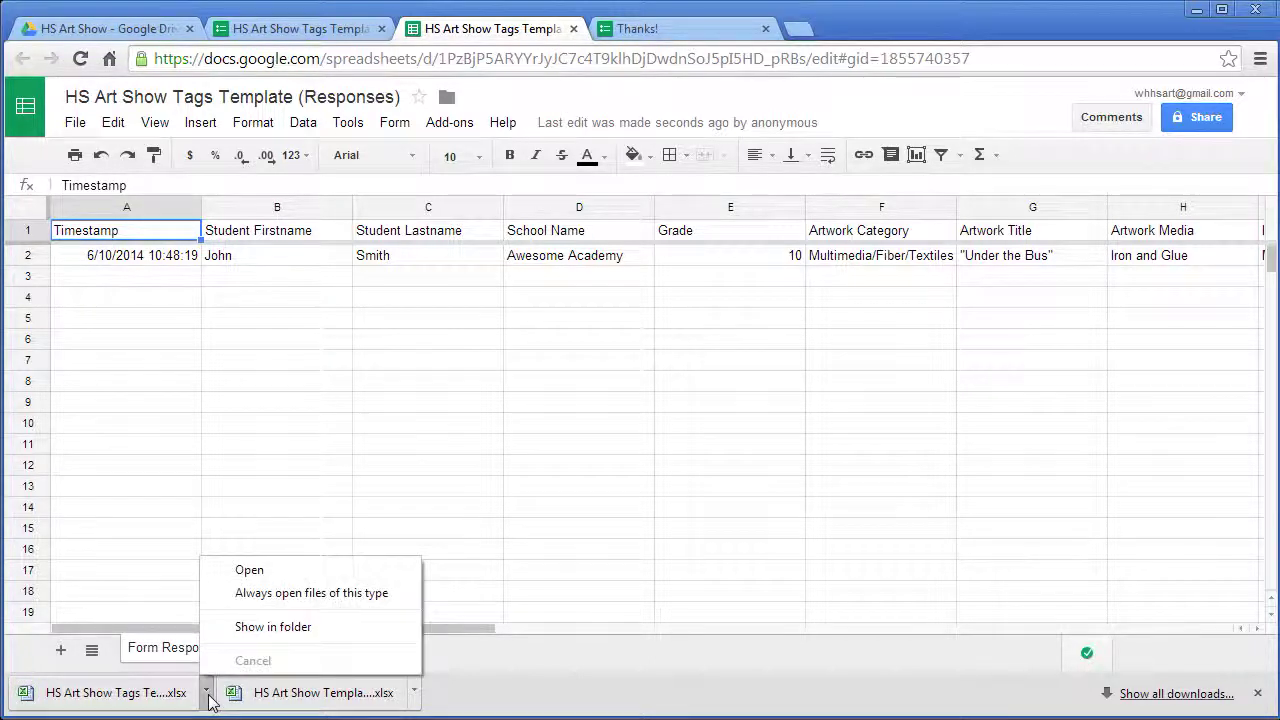
{"action": "left_click", "coordinate": [254, 628]}
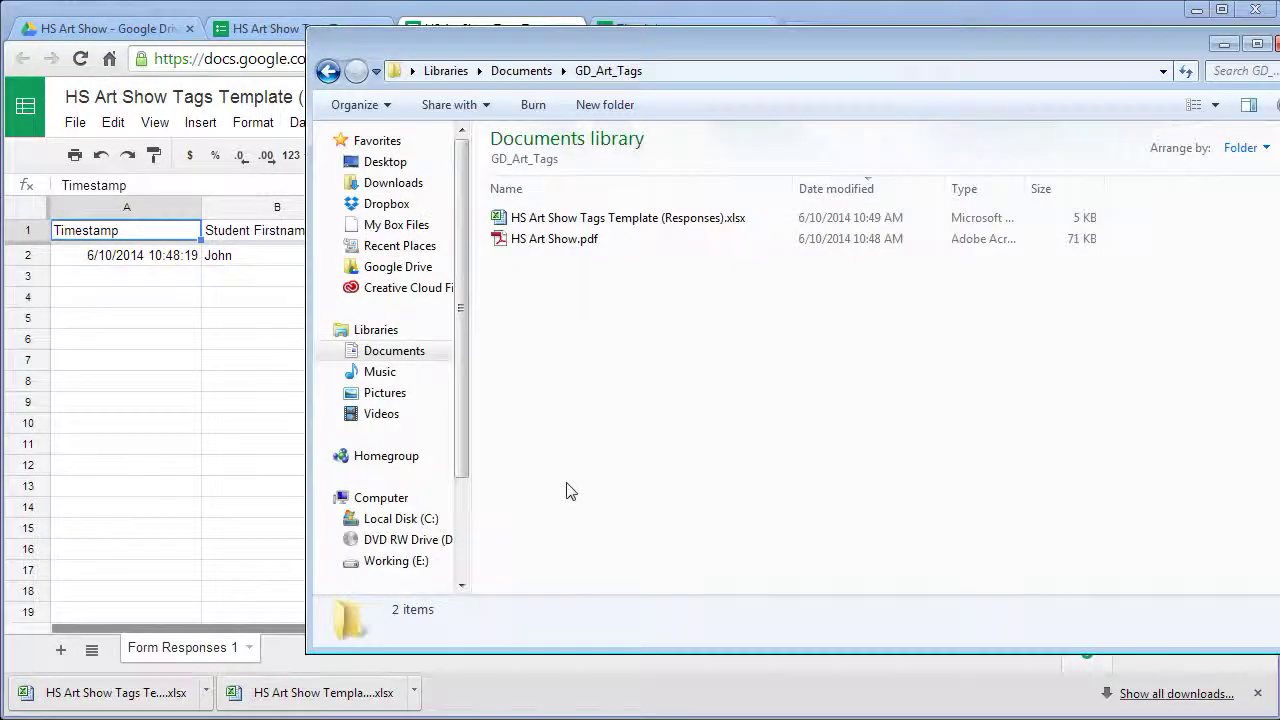
{"action": "double_click", "coordinate": [705, 220]}
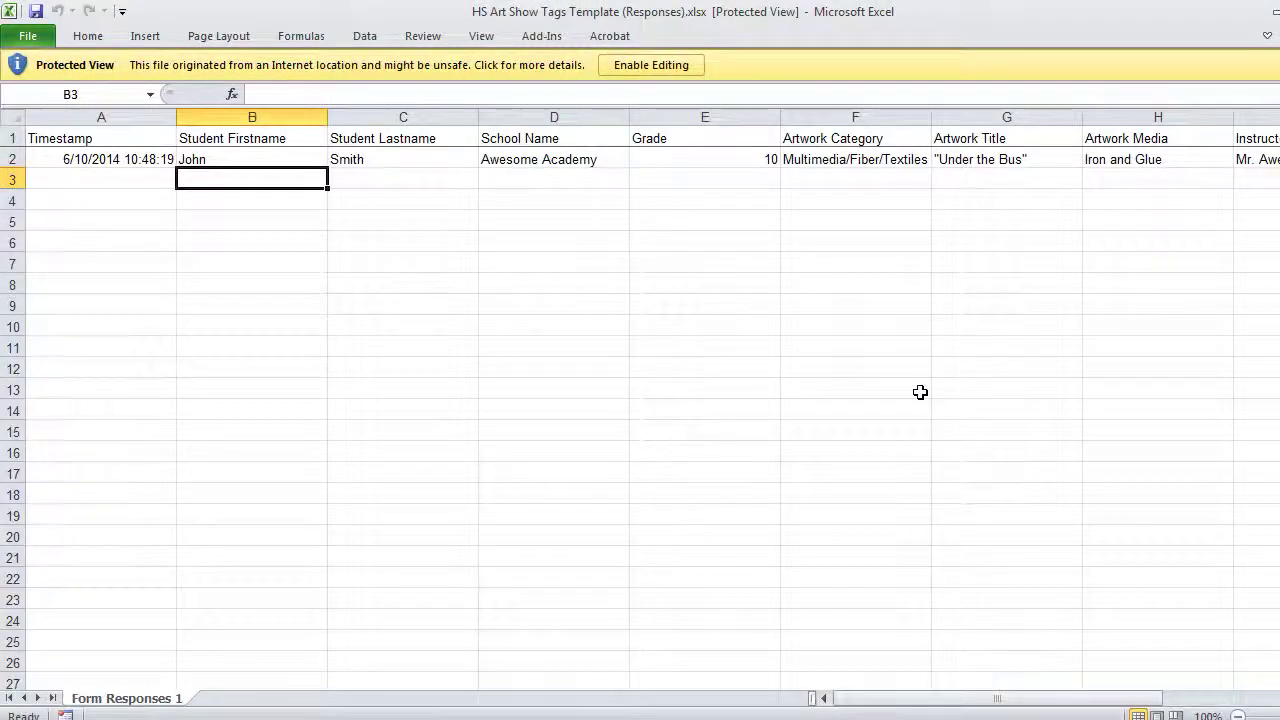
- Review the response columns, then enable editing on the HS Art Show Tags (Responses) workbook
{"action": "left_click_drag", "start_coordinate": [918, 699], "coordinate": [1011, 691]}
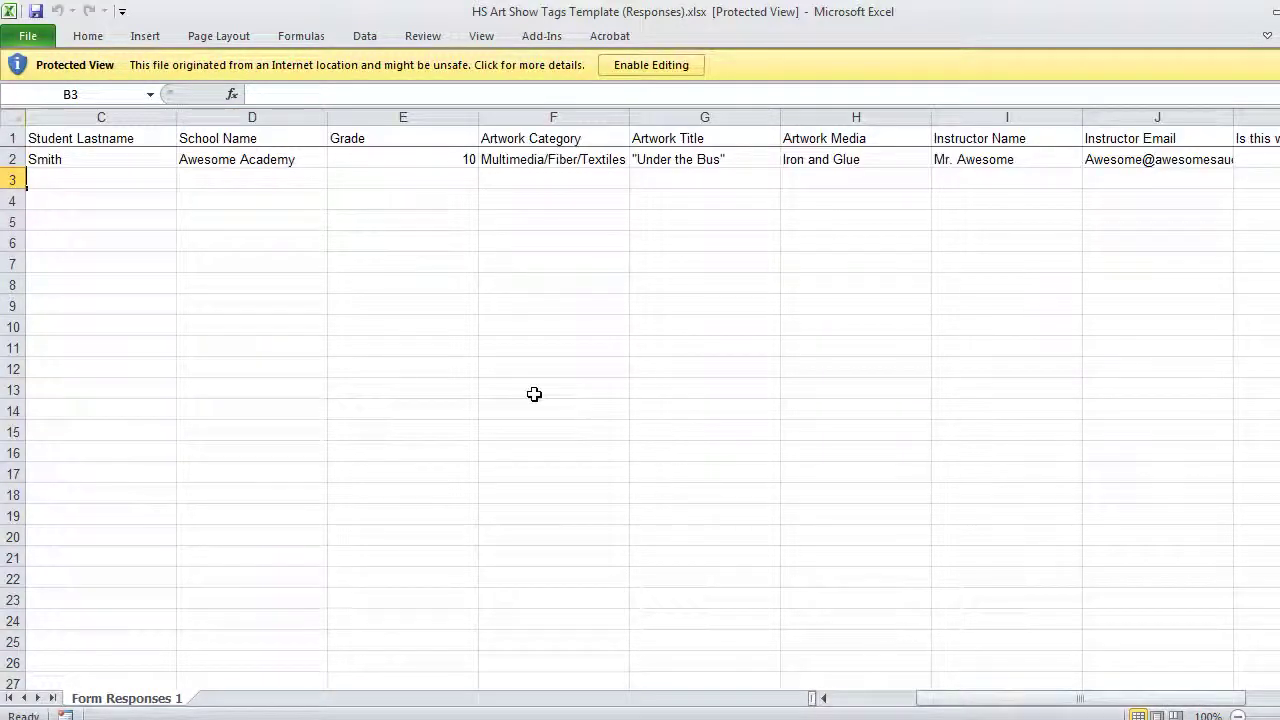
{"action": "left_click", "coordinate": [667, 68]}
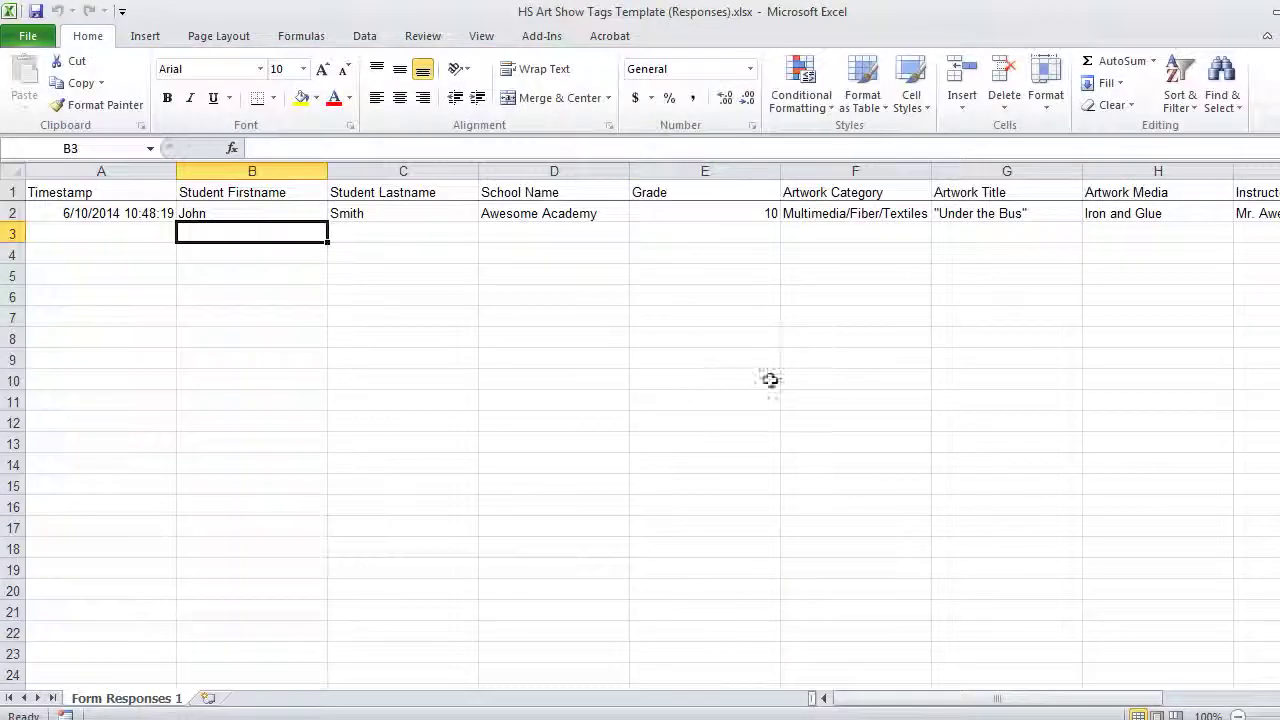